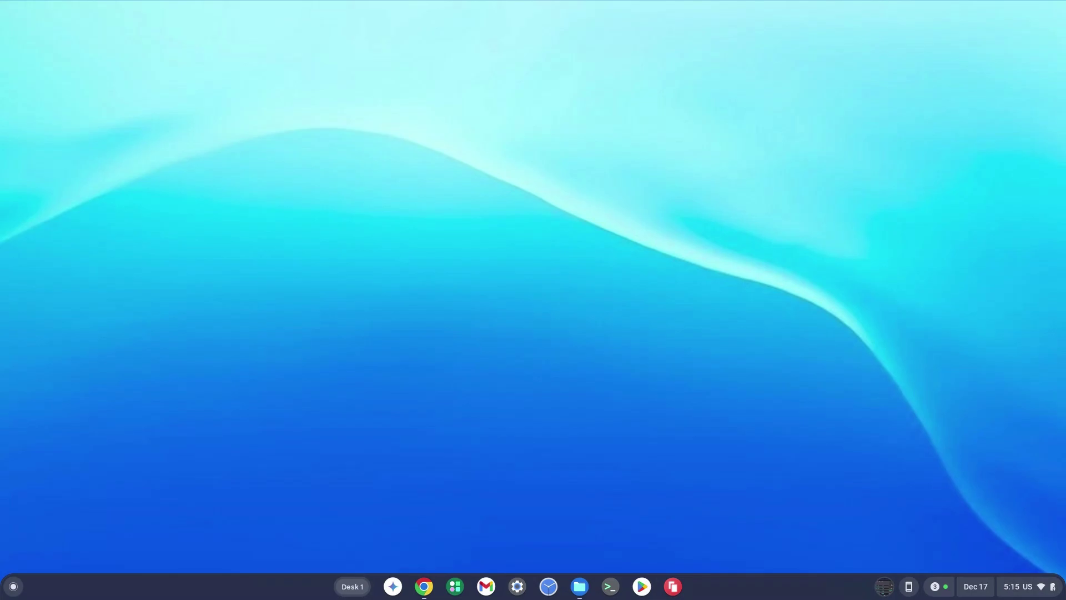
- Search the ChromeOS launcher for 'settings'
click(13, 588)
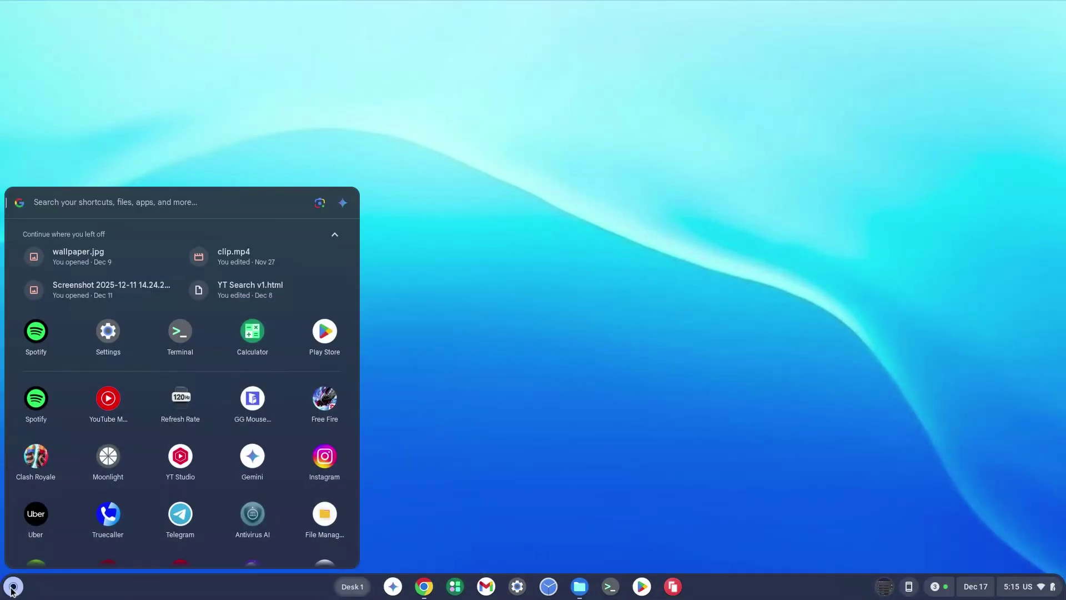
text(settings)
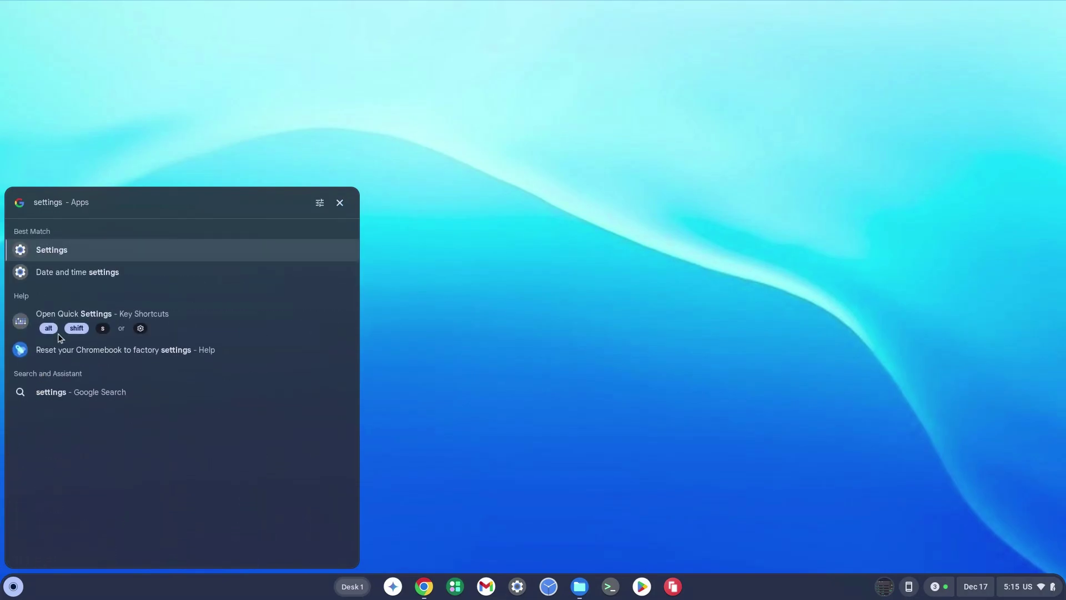
- From Settings' About ChromeOS page, start setting up the Linux development environment
click(76, 252)
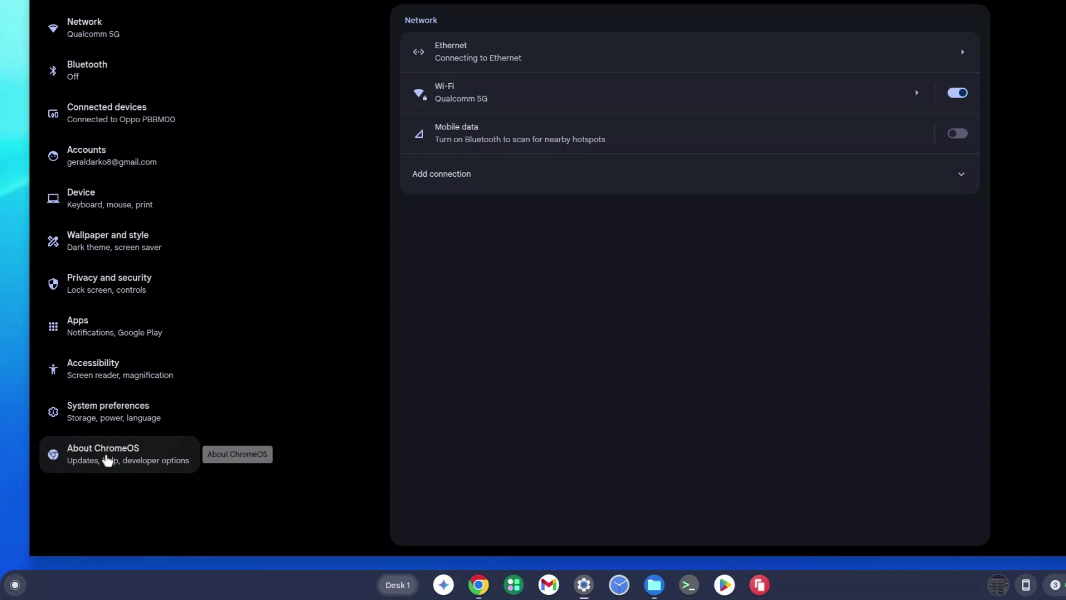
click(107, 459)
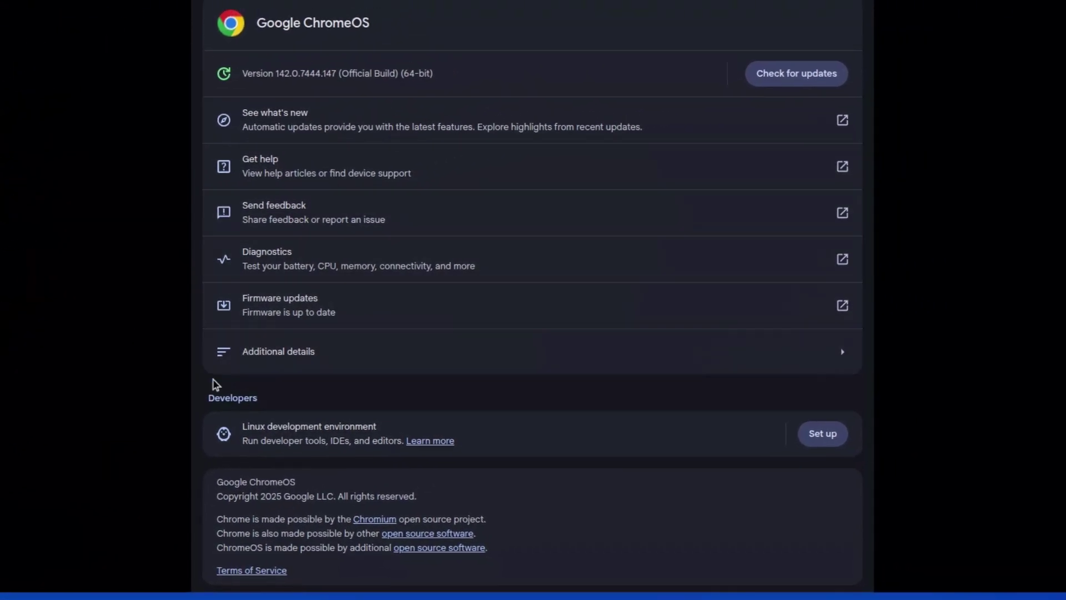
drag(208, 397, 264, 397)
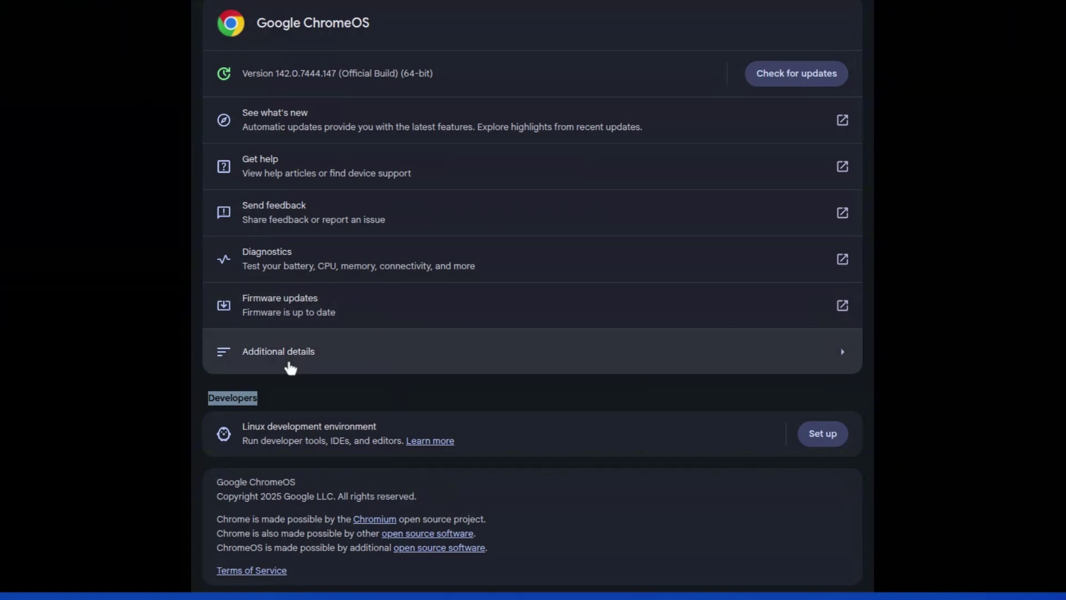
click(311, 389)
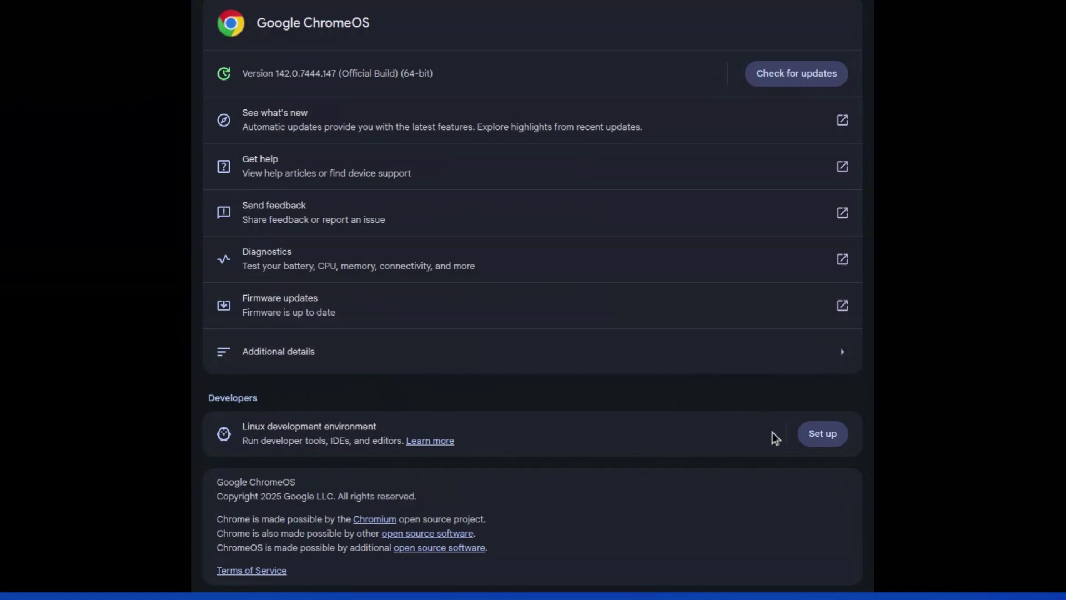
click(825, 438)
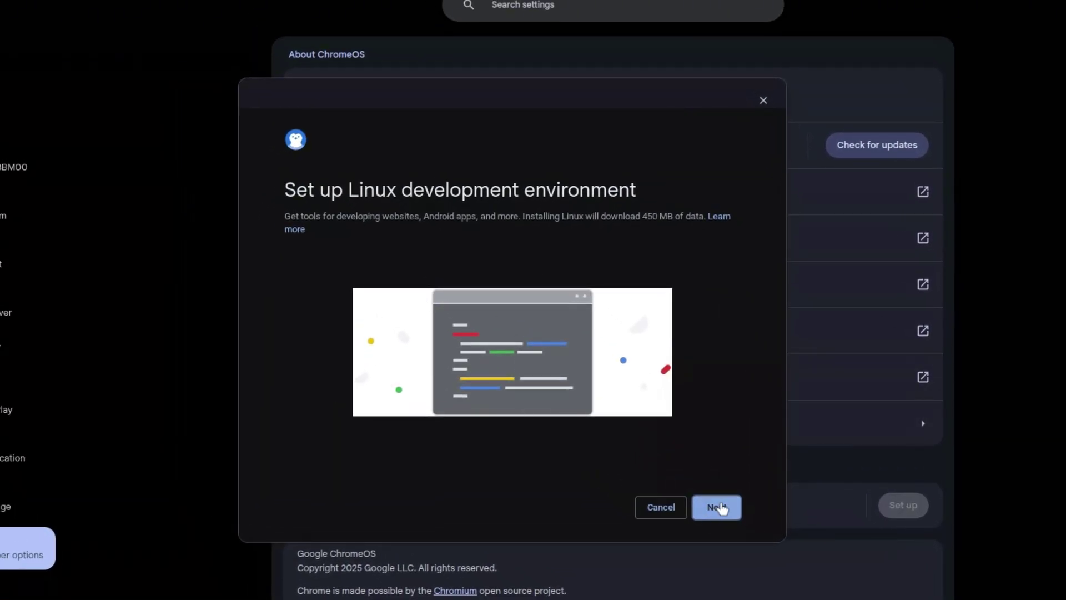
- Install Linux with a replacement username and the recommended 10.0 GB disk size
click(715, 507)
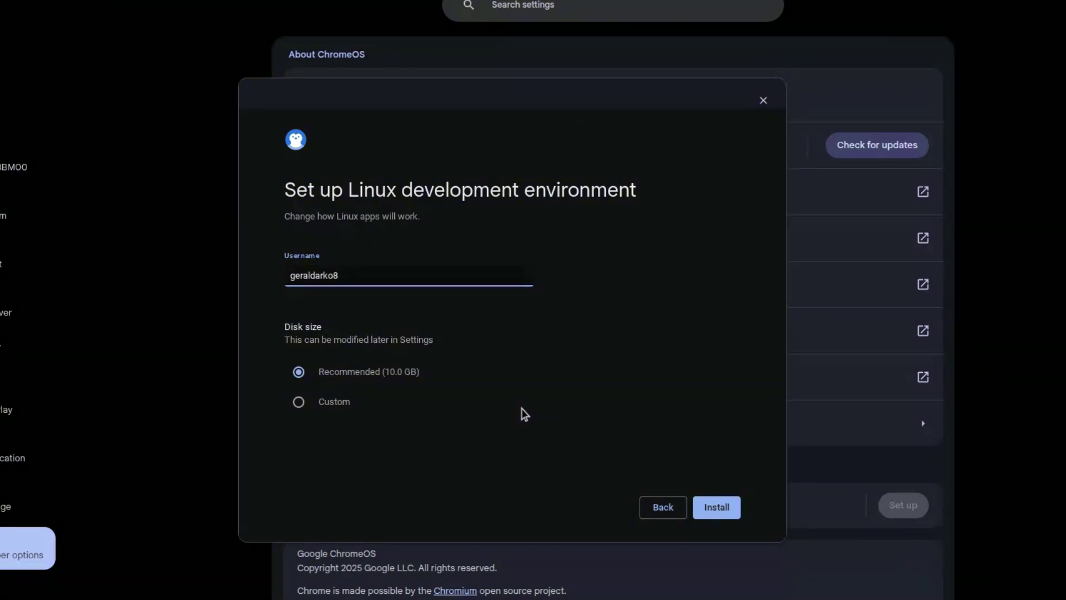
key(BackSpace)
key(BackSpace)
key(BackSpace)
key(BackSpace)
key(BackSpace)
key(BackSpace)
key(BackSpace)
key(BackSpace)
key(BackSpace)
key(BackSpace)
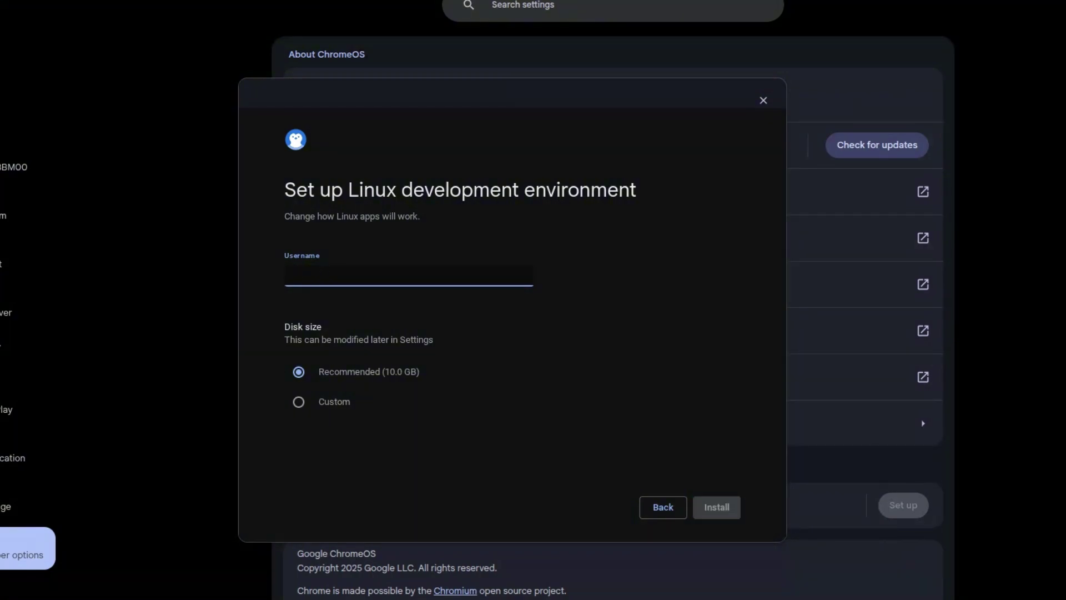
text(gd7os)
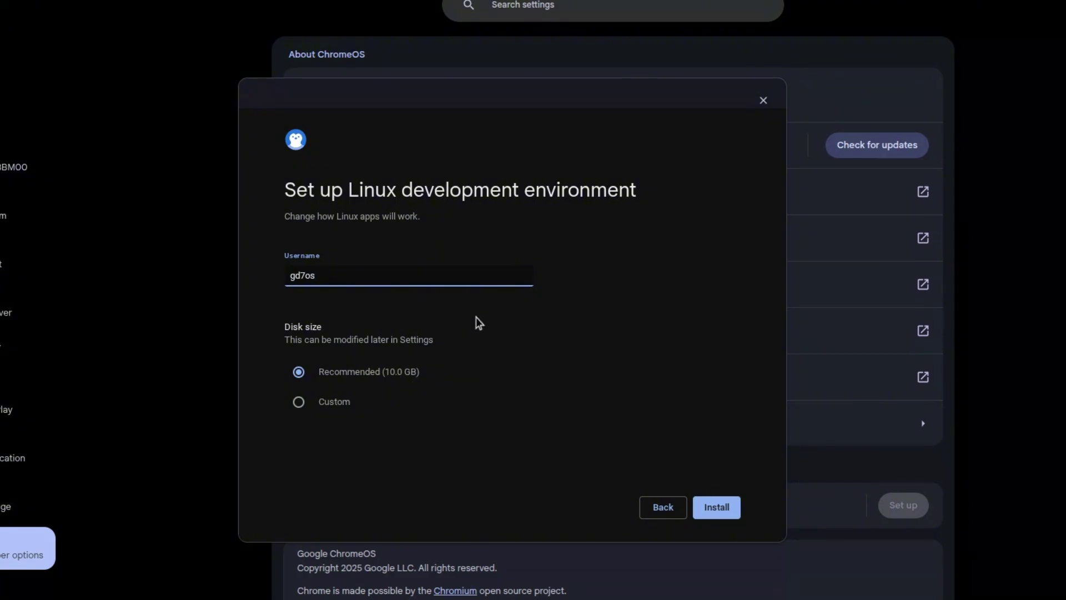
click(309, 406)
mouse_move(314, 421)
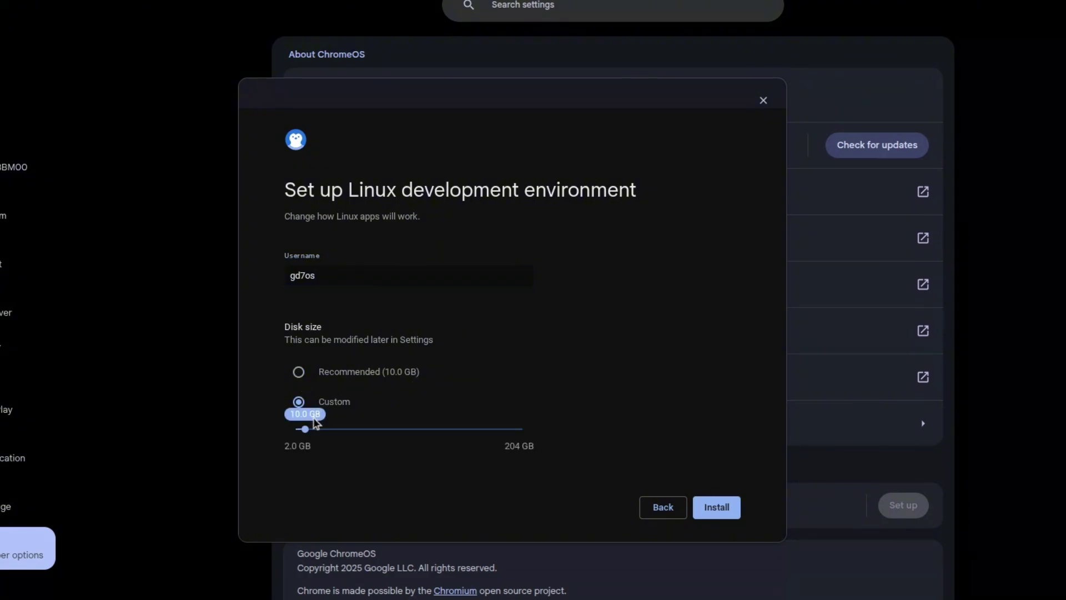
click(333, 371)
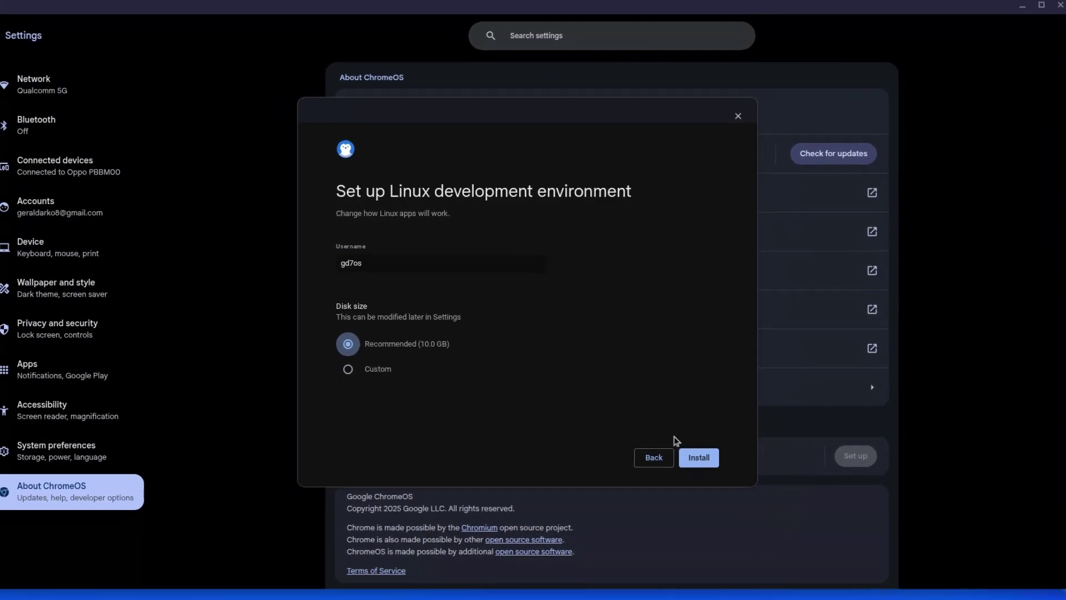
click(691, 447)
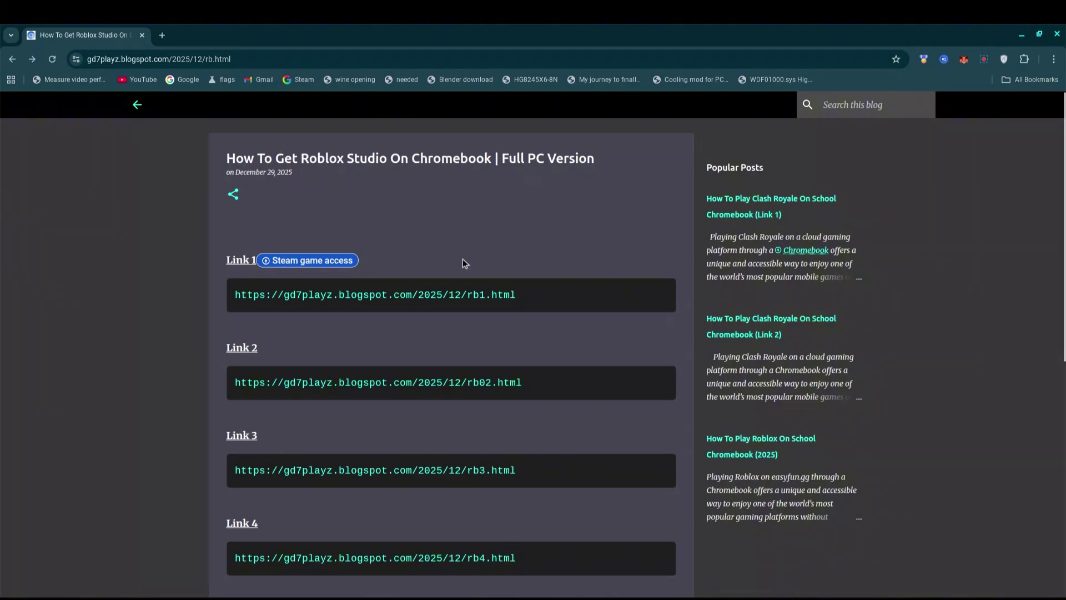
- Open the Link 1 Roblox Studio post and download the Vinegar flatpakref file
scroll(462, 260, down, 4)
scroll(568, 216, up, 4)
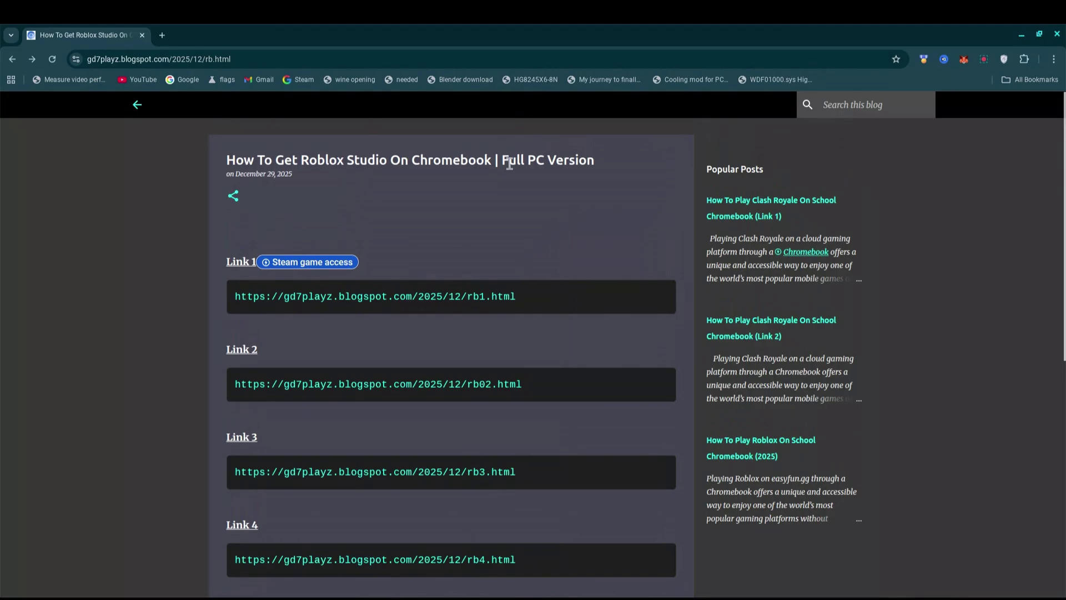
click(371, 300)
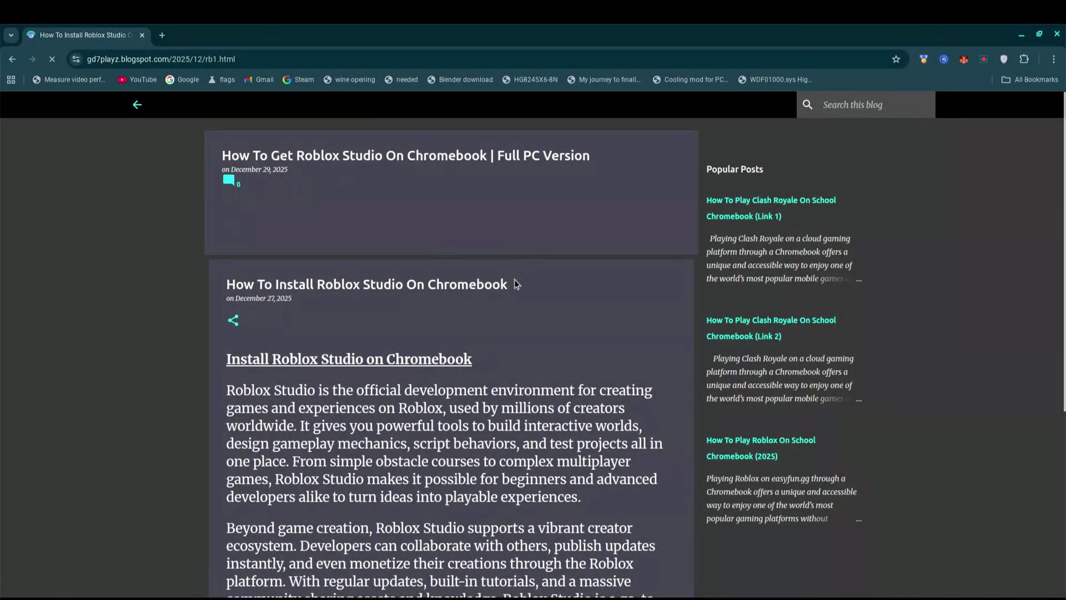
scroll(509, 312, down, 4)
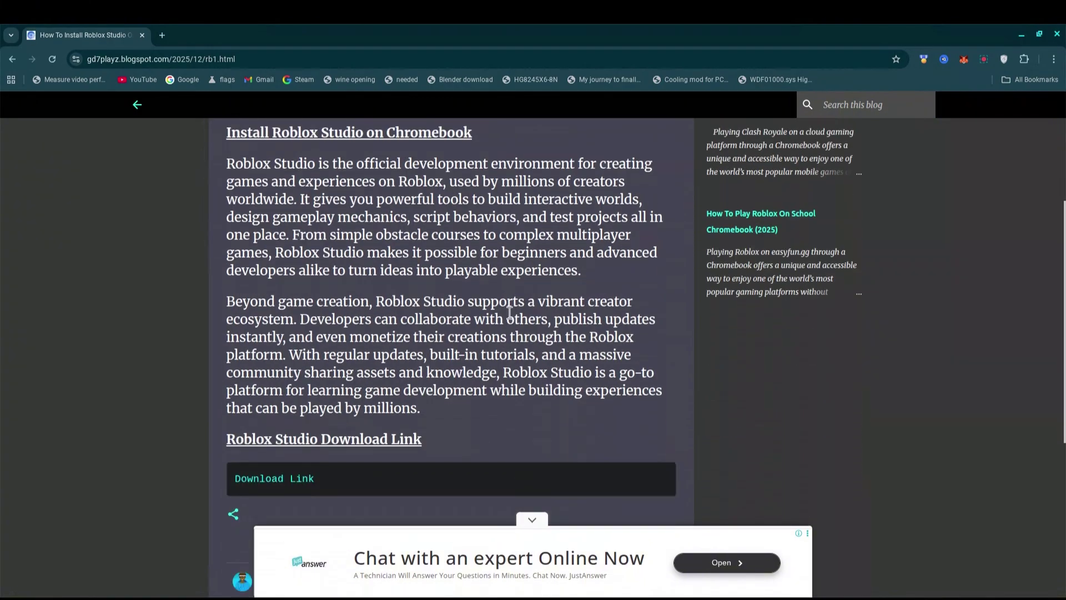
scroll(510, 312, down, 4)
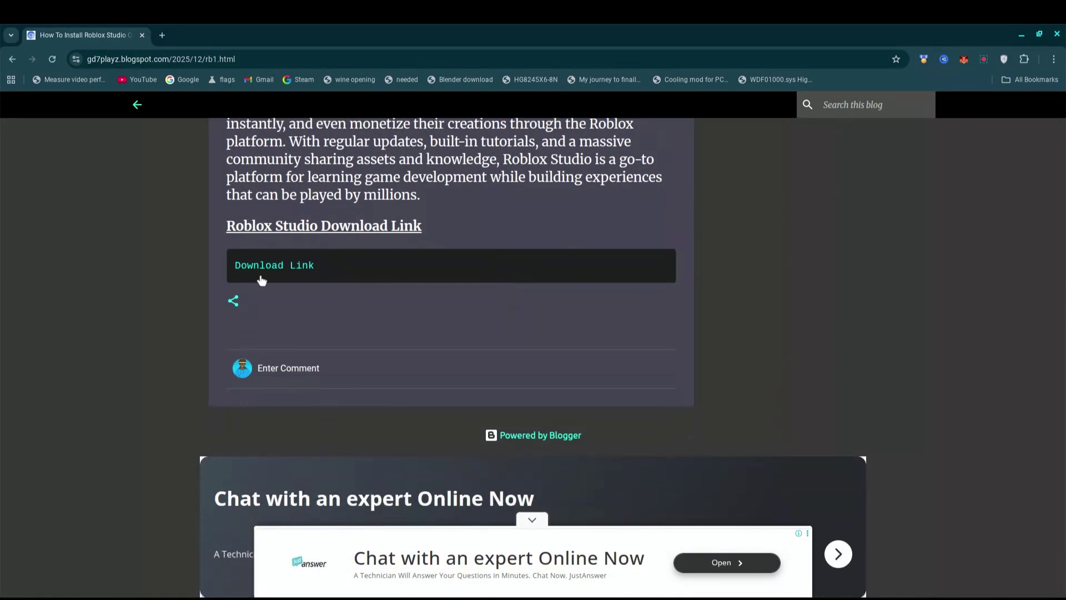
click(286, 270)
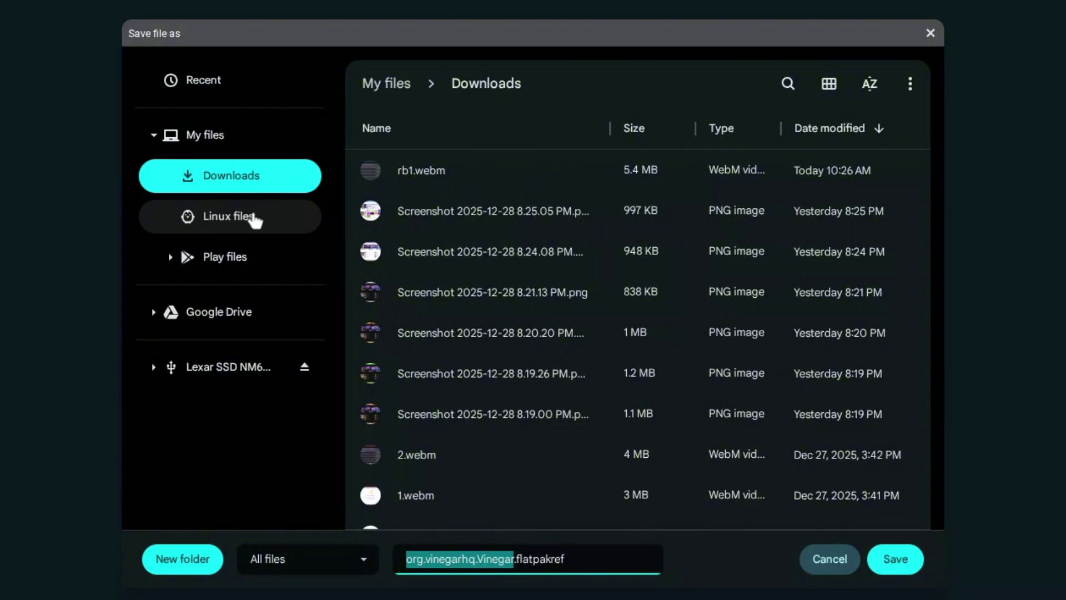
- Save the Vinegar flatpakref into Linux files as rob.flatpakref
click(223, 218)
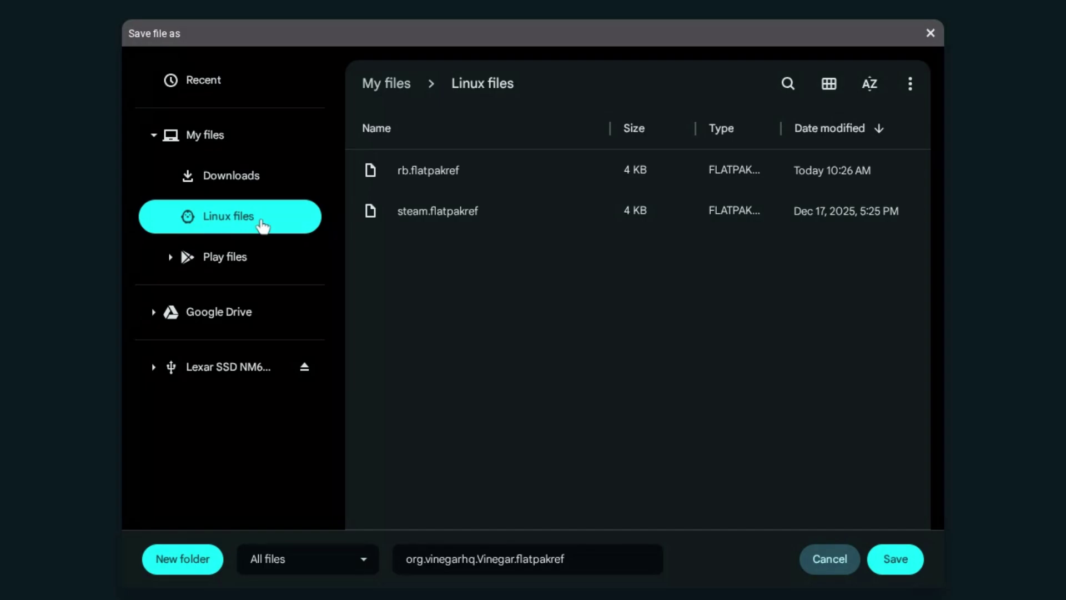
click(516, 561)
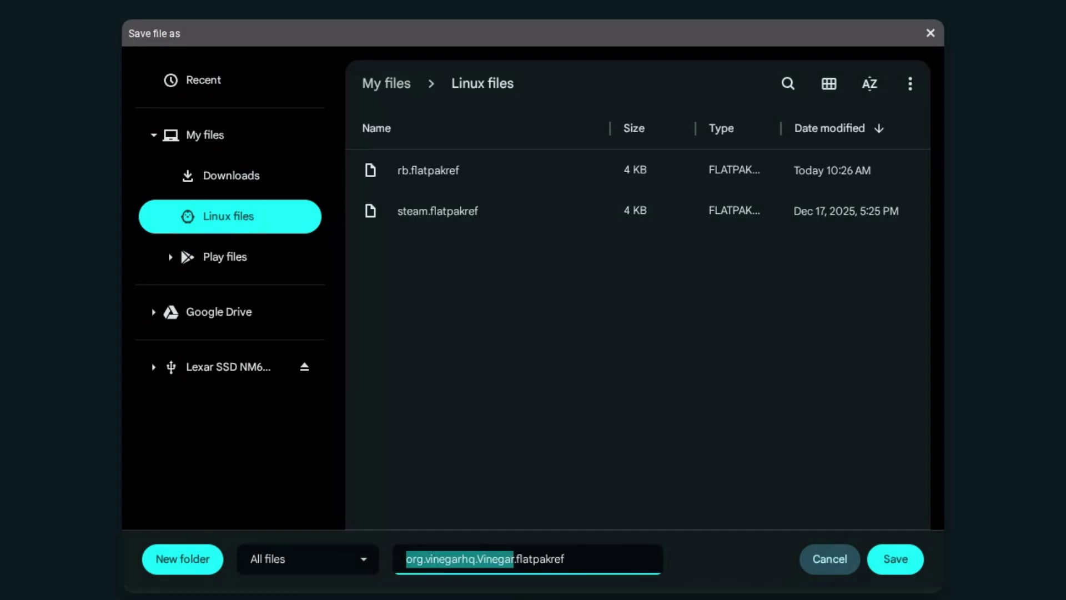
key(BackSpace)
text(rob)
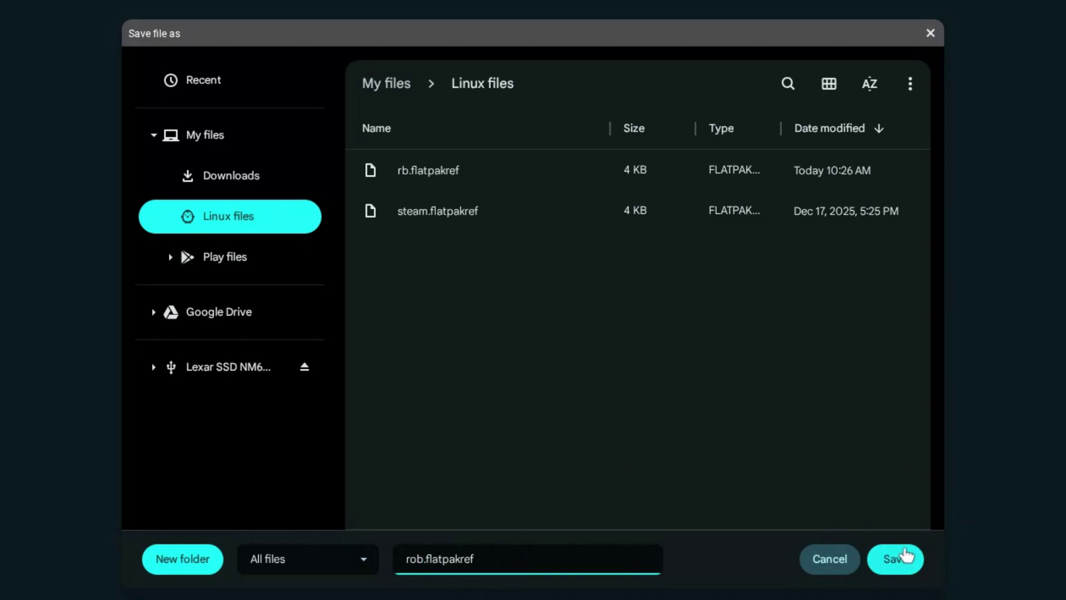
click(907, 559)
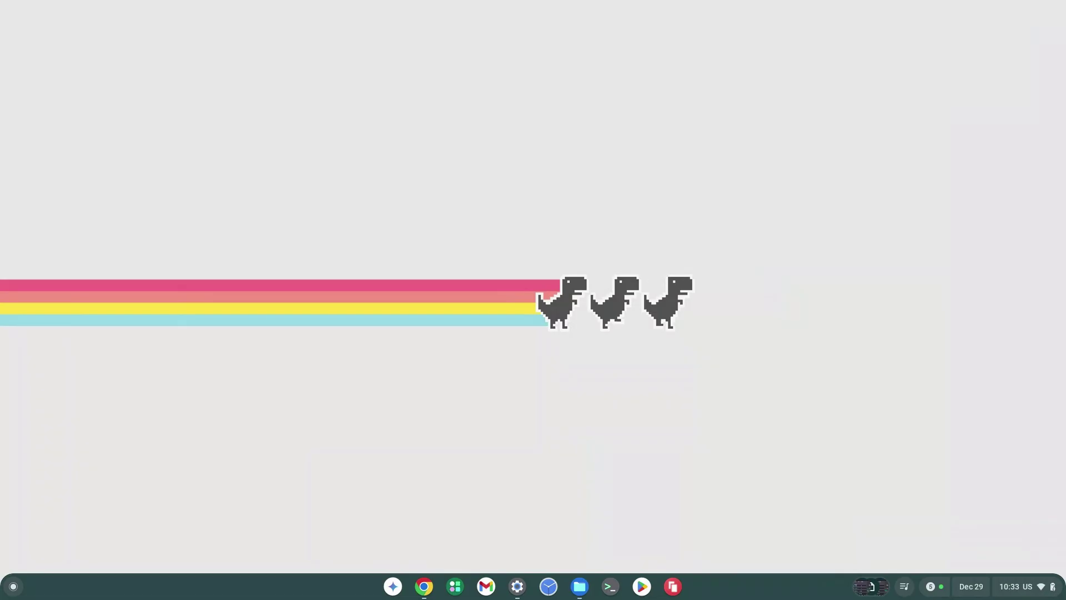
- Launch Terminal and open a shell in the penguin Linux container
key(super)
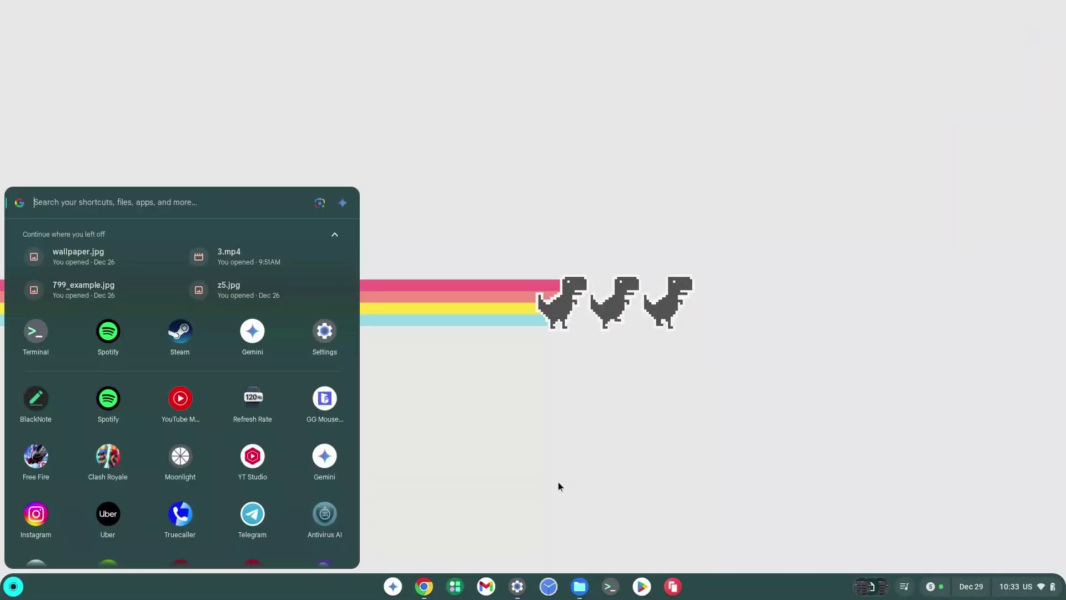
text(terminal)
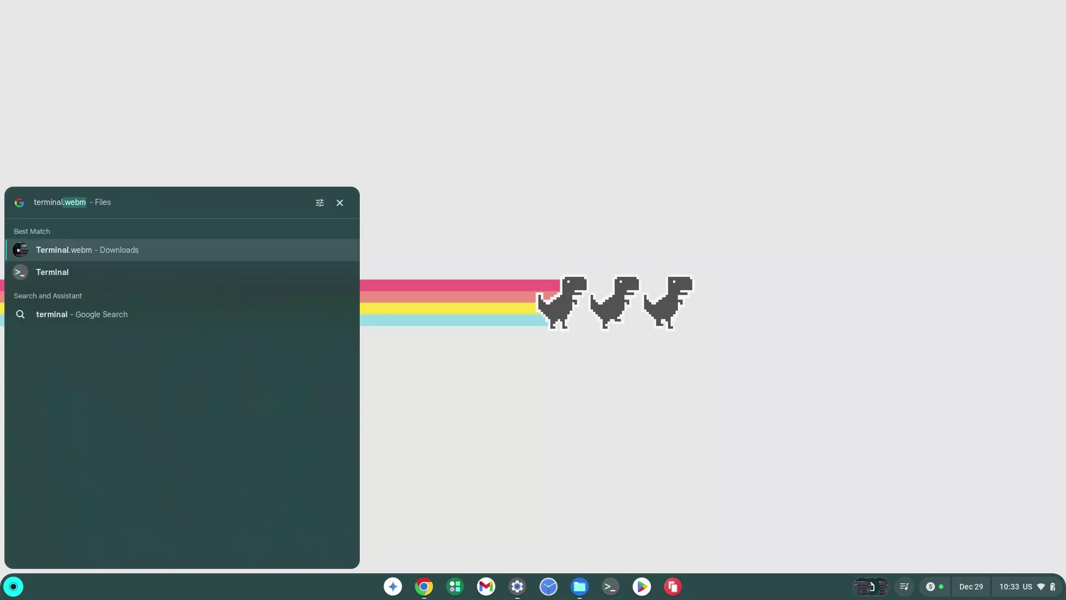
click(62, 274)
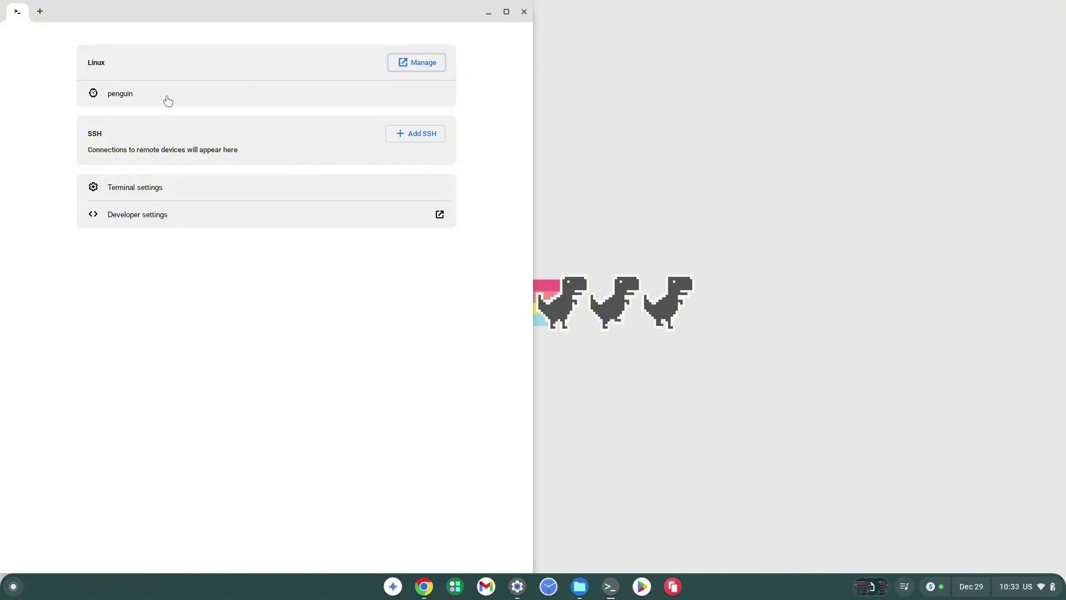
click(126, 100)
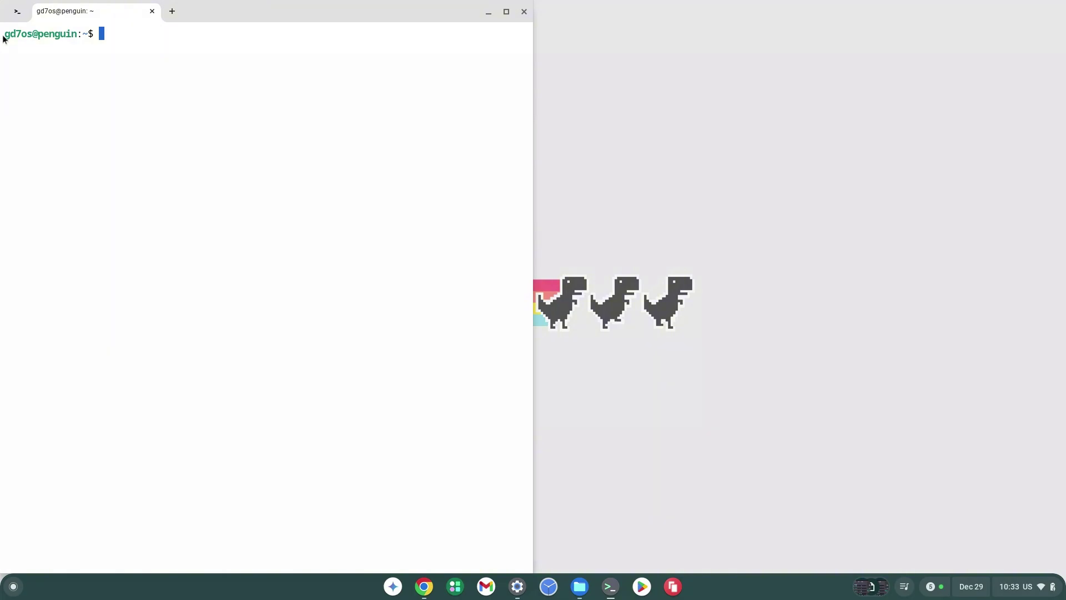
drag(7, 33, 130, 34)
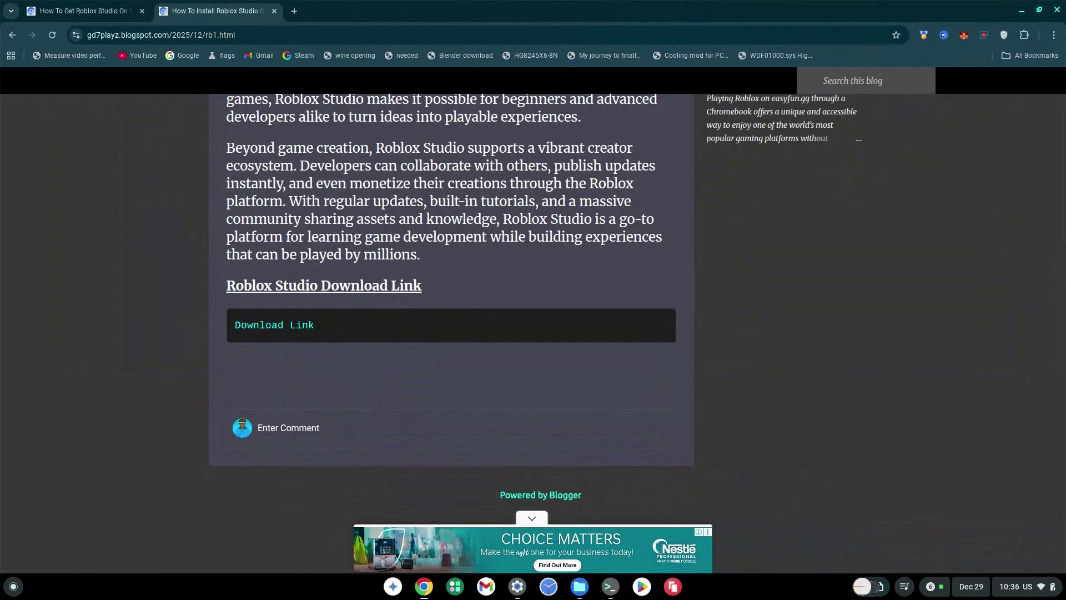
- Open the rb02 Windows Version post and snap Chrome beside the terminal
click(83, 11)
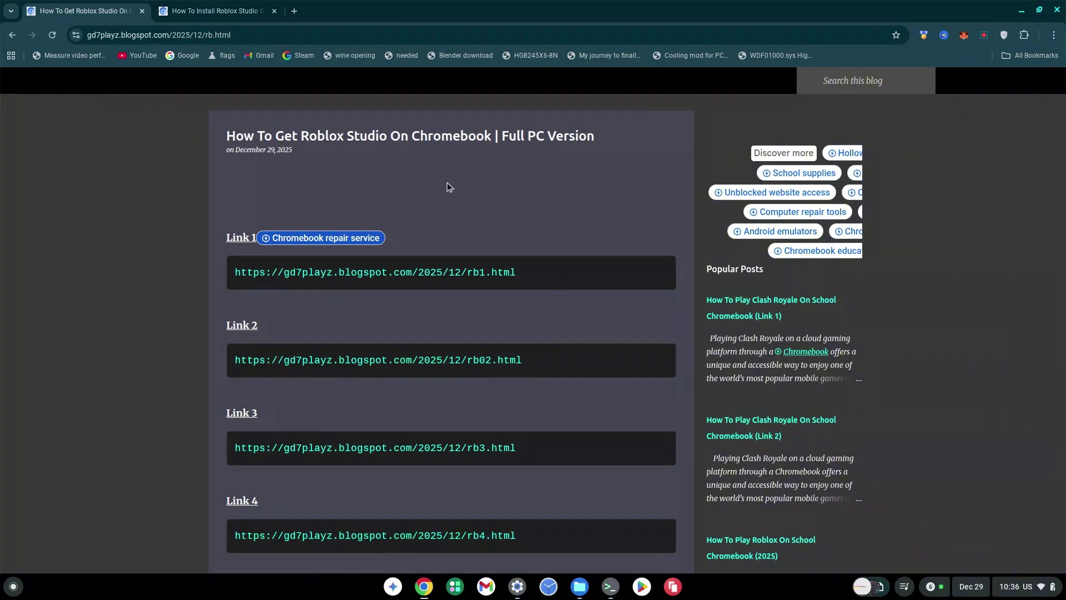
click(374, 364)
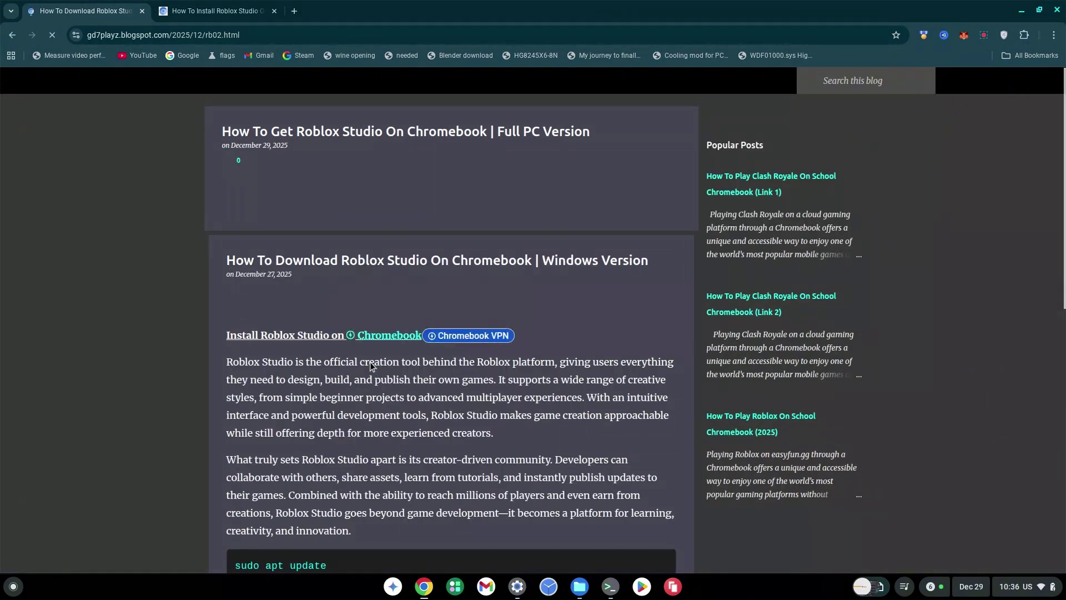
scroll(388, 356, down, 3)
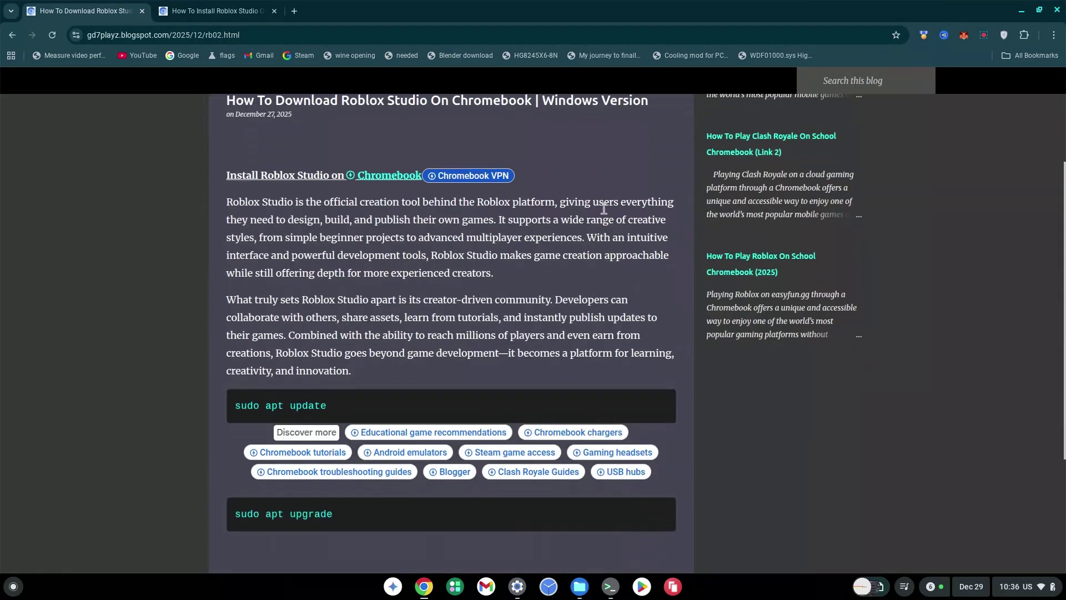
mouse_move(1039, 9)
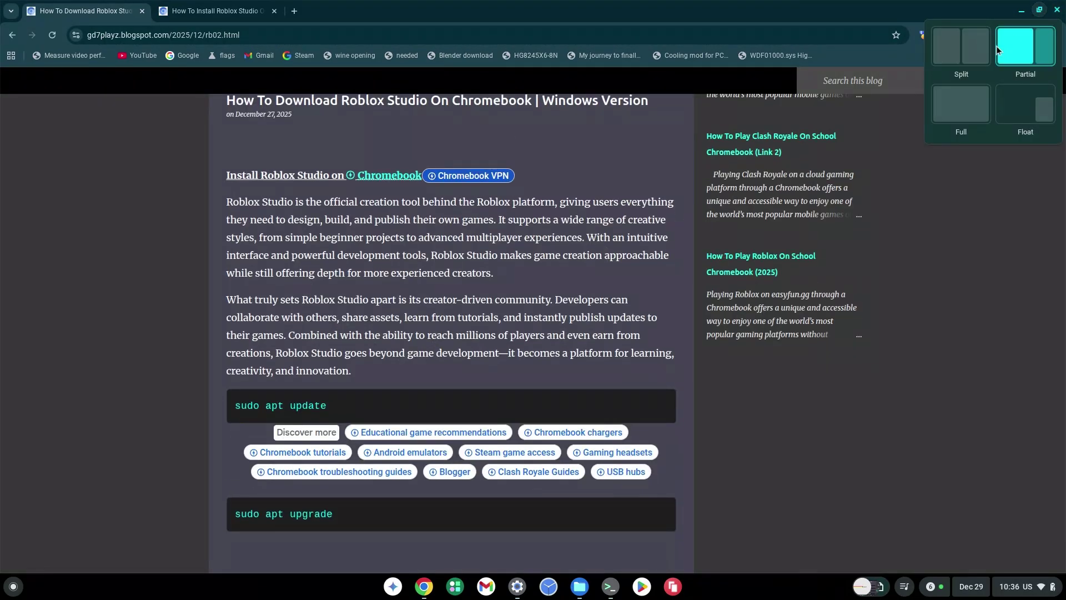
click(975, 46)
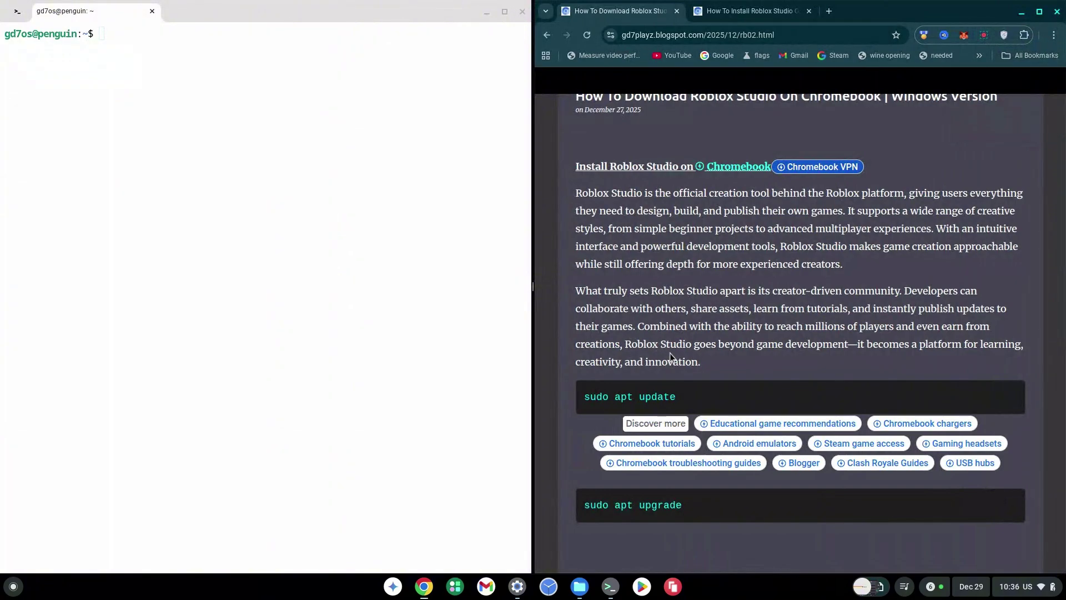
scroll(715, 354, down, 2)
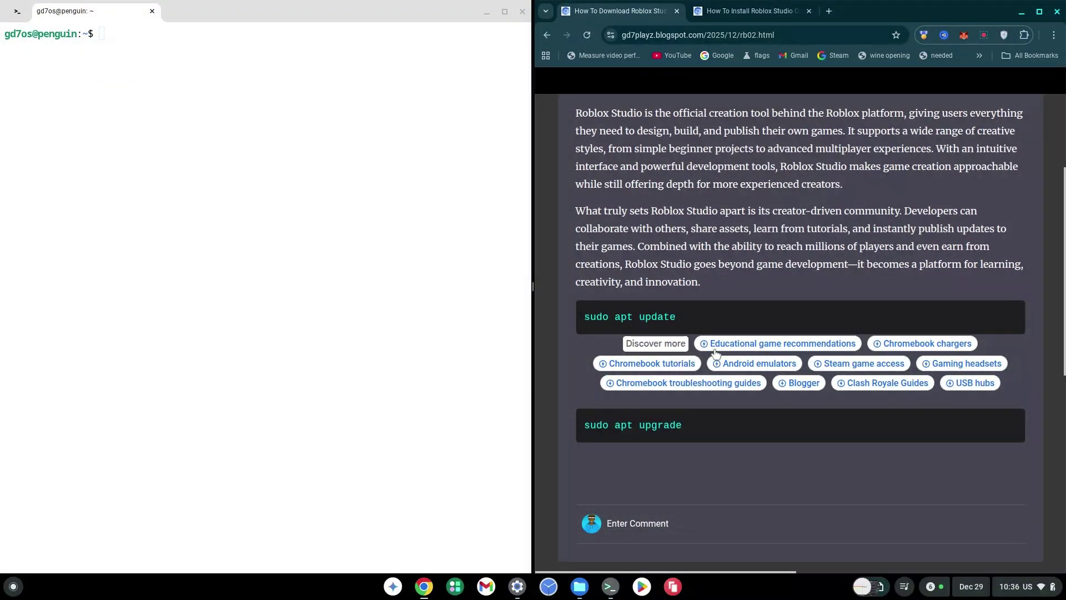
scroll(721, 316, down, 2)
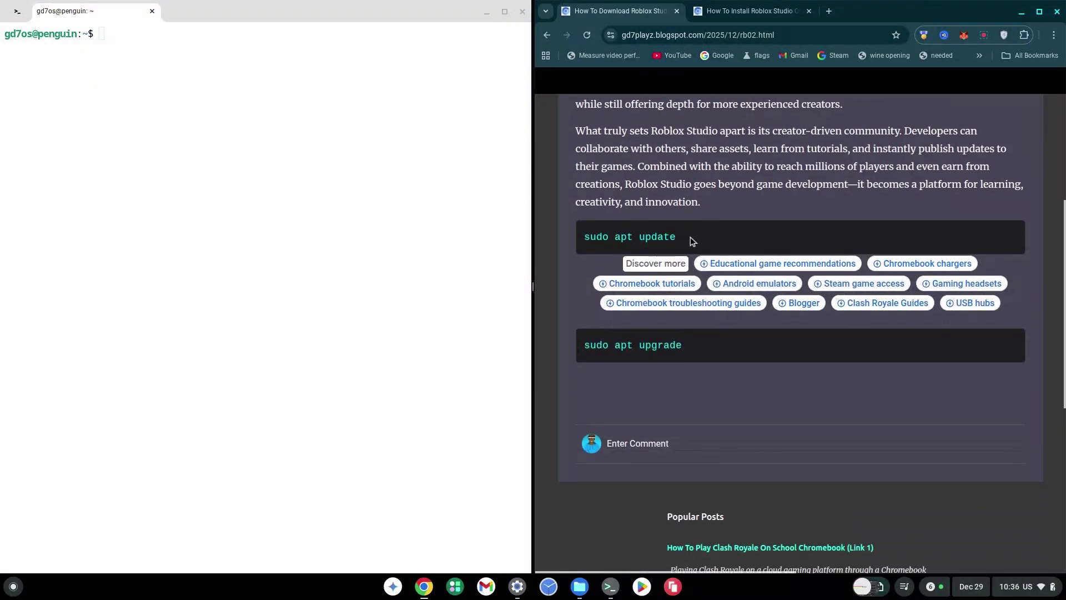
- Copy and run sudo apt update and sudo apt upgrade in the terminal
drag(690, 236, 581, 237)
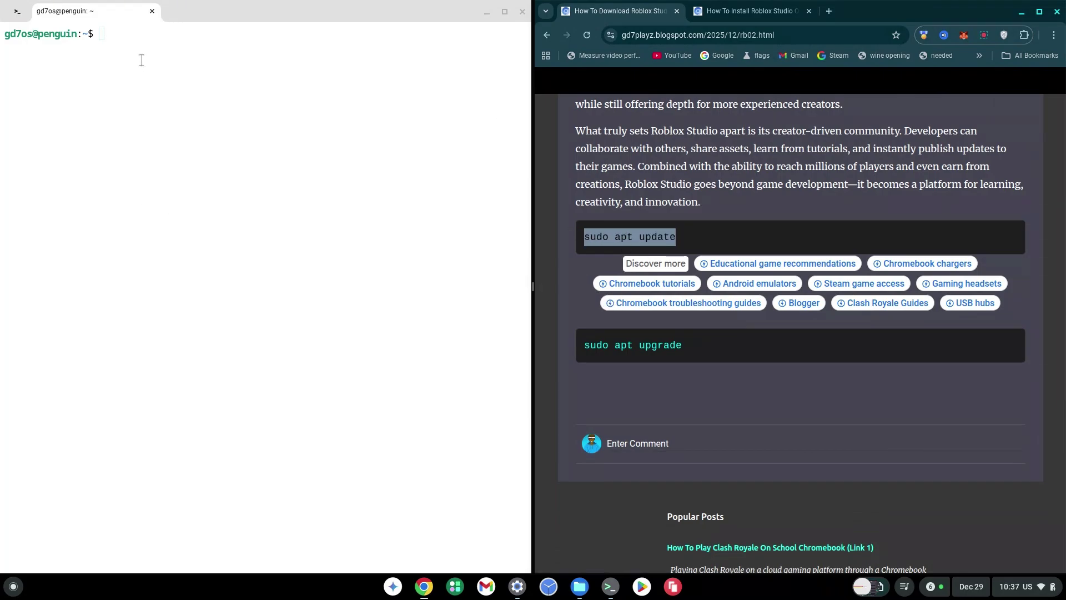
right_click(127, 46)
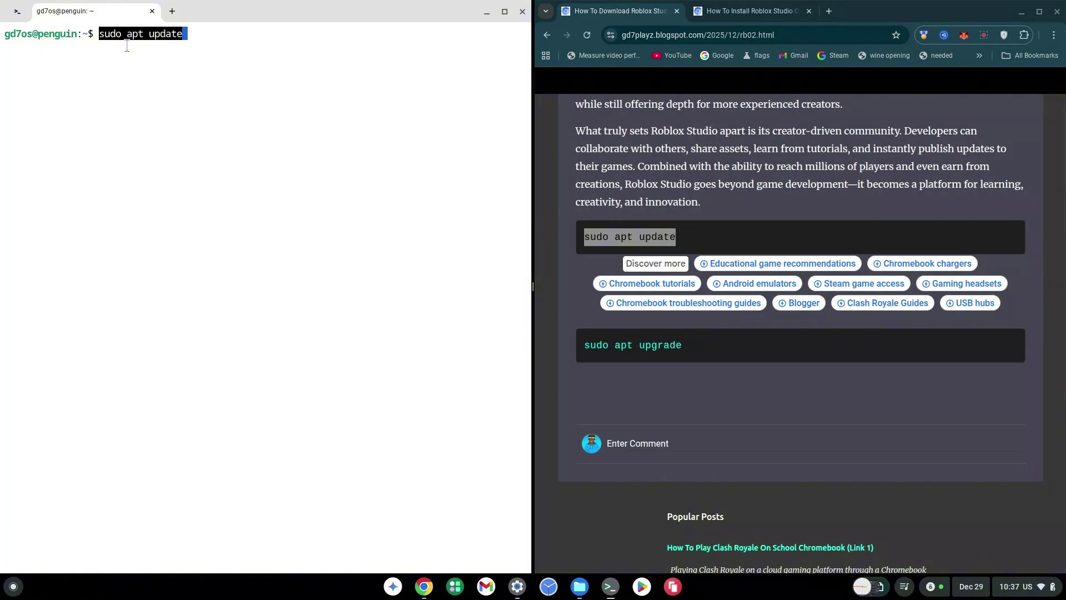
key(Return)
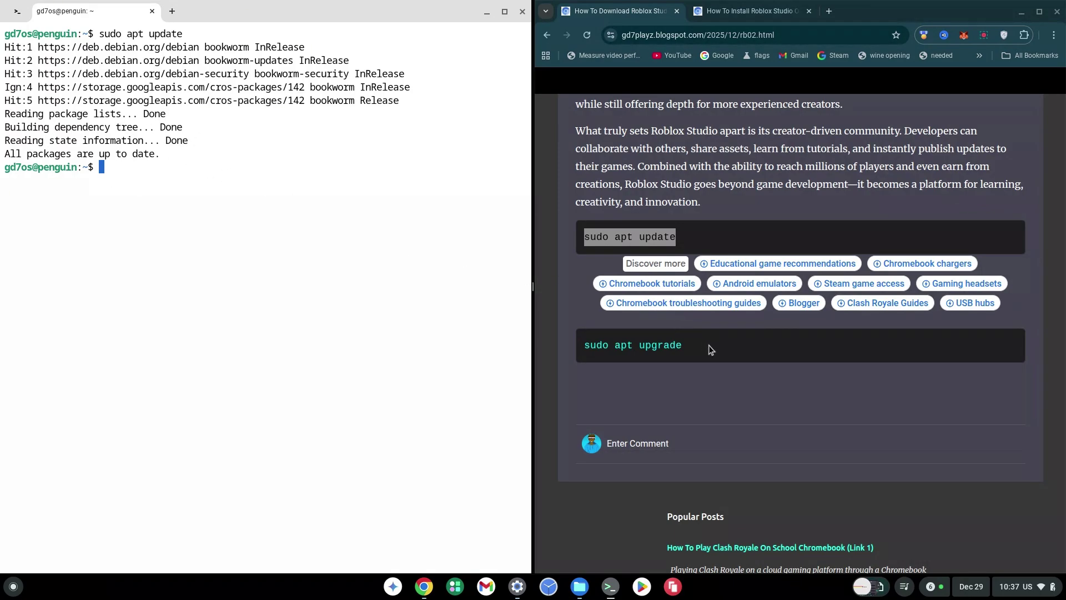
drag(710, 345, 237, 176)
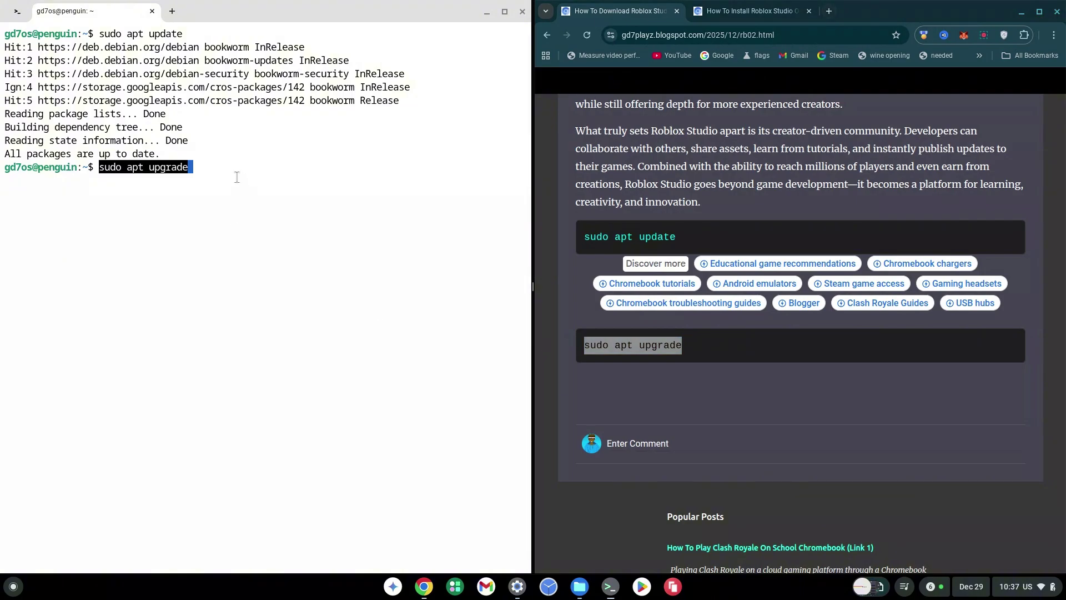
key(Return)
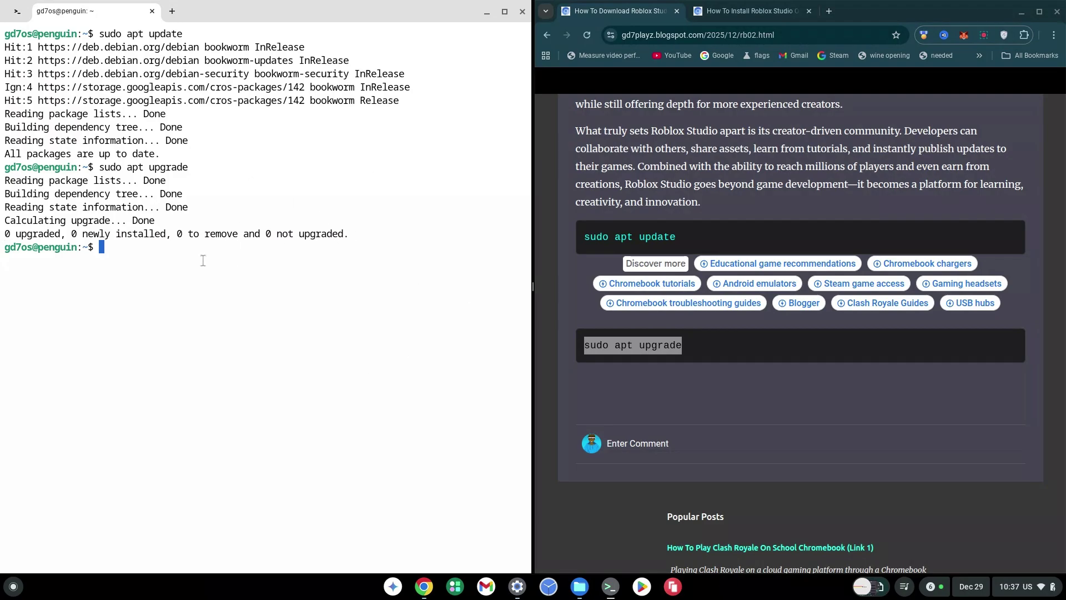
click(728, 349)
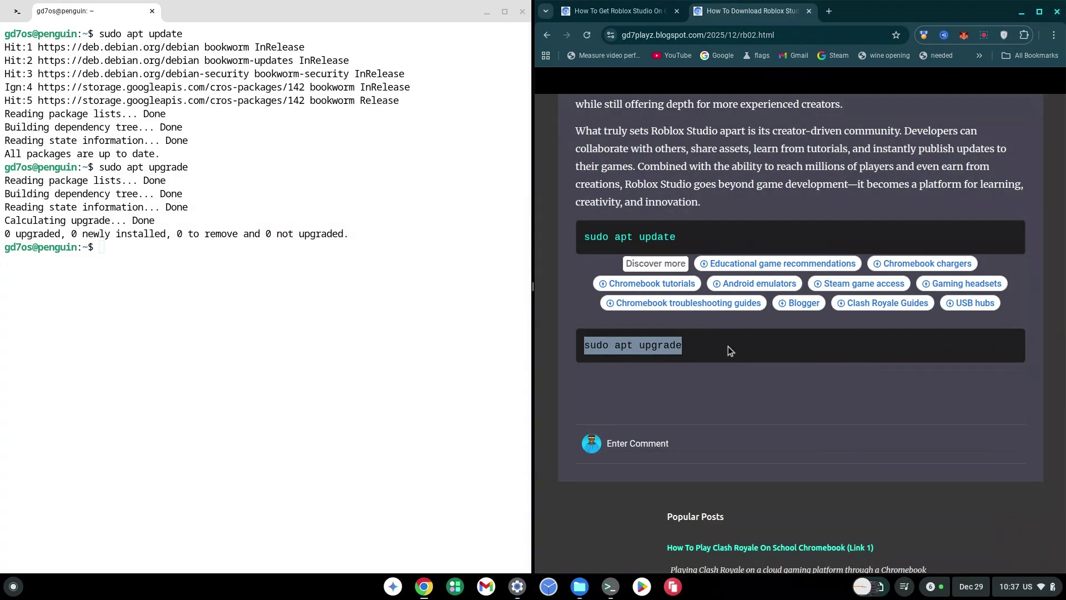
- Open the rb3 post and run cat /etc/debian_version, showing Debian 12.12
click(624, 12)
scroll(699, 278, down, 2)
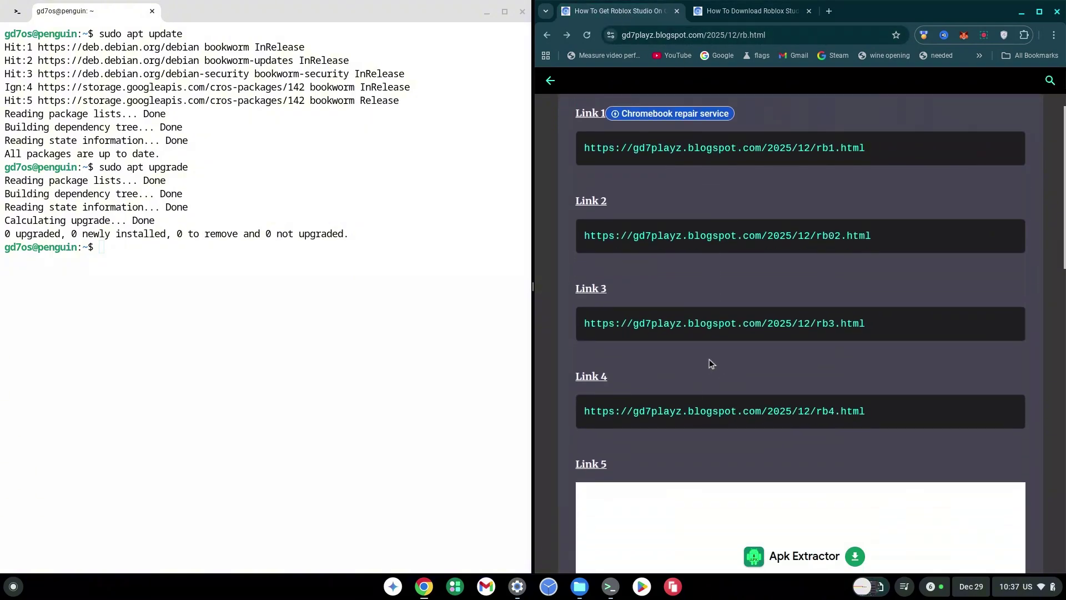
click(690, 329)
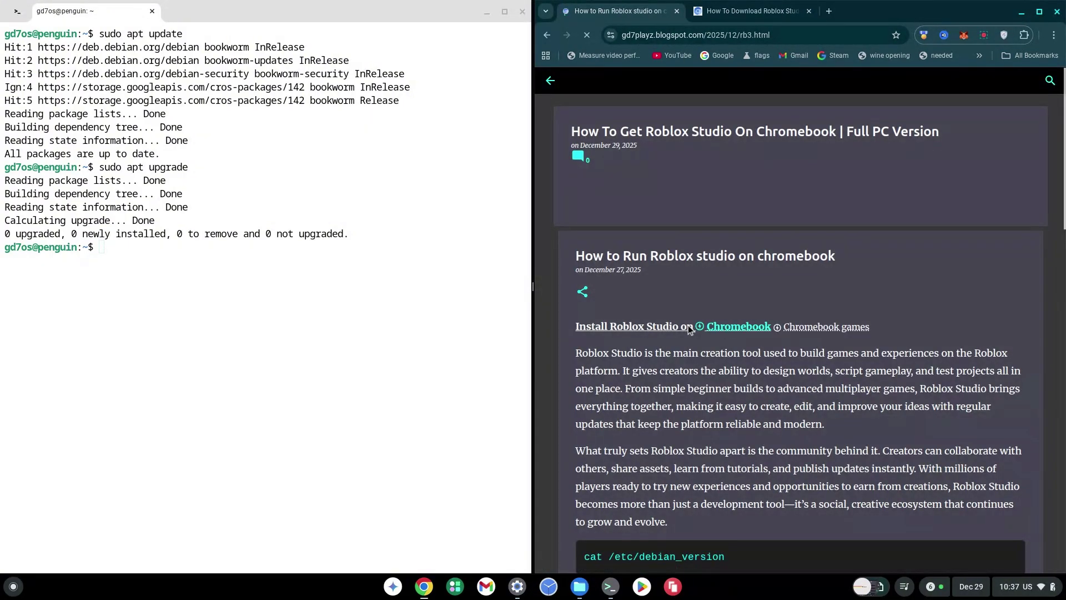
scroll(686, 291, down, 4)
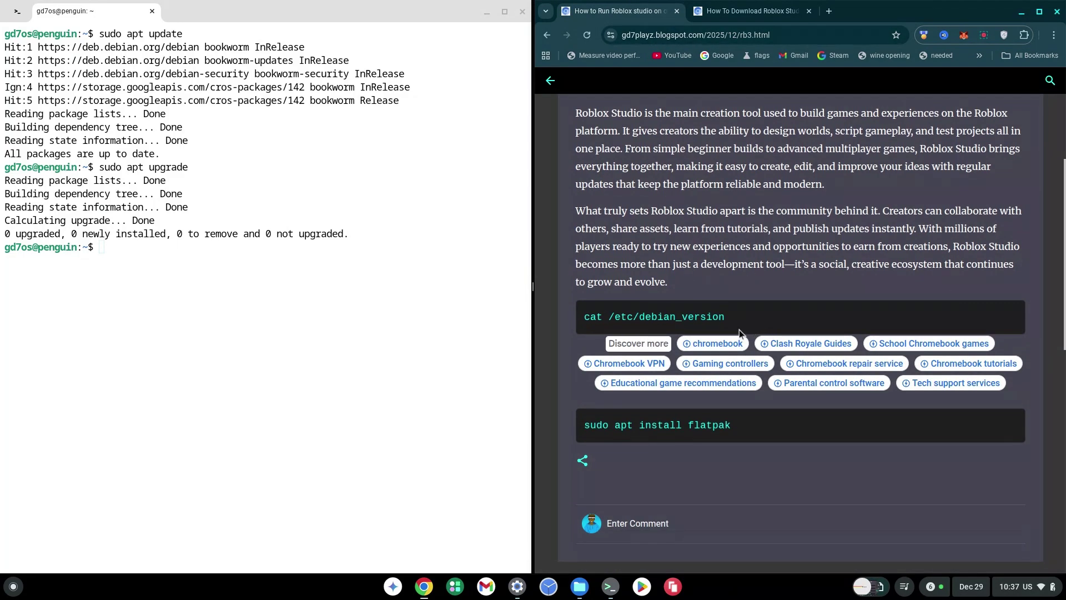
drag(726, 317, 583, 320)
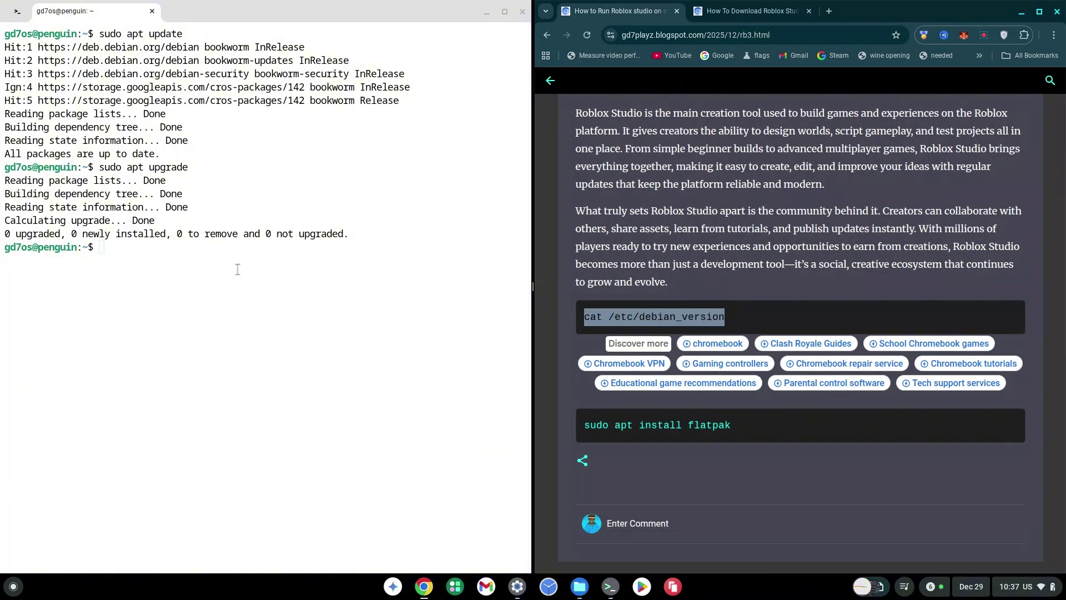
right_click(237, 269)
key(Return)
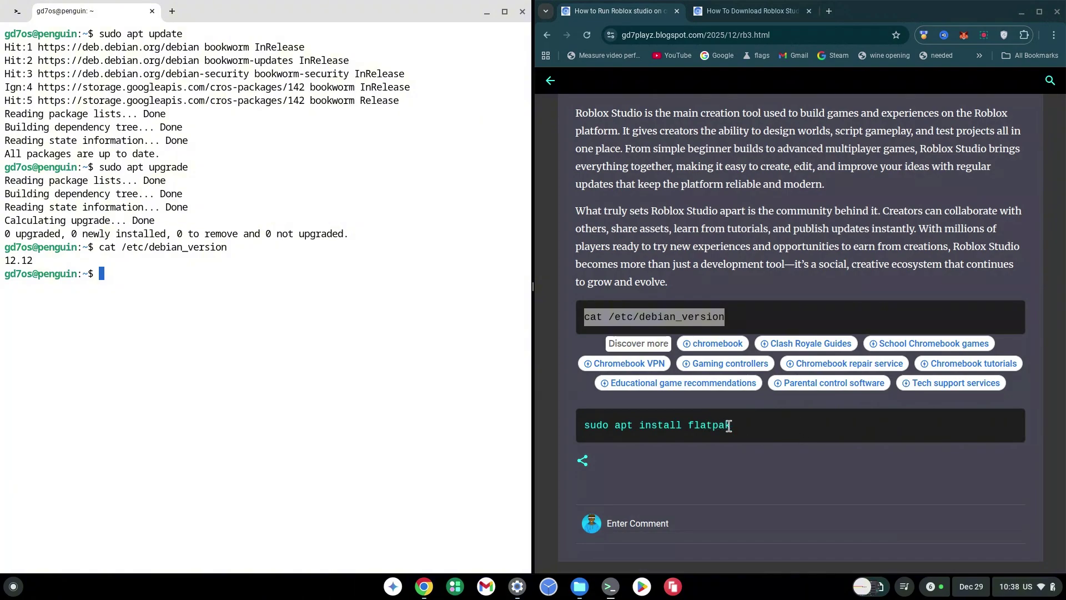
- Run sudo apt install flatpak, which reports flatpak is already newest
drag(730, 426, 586, 427)
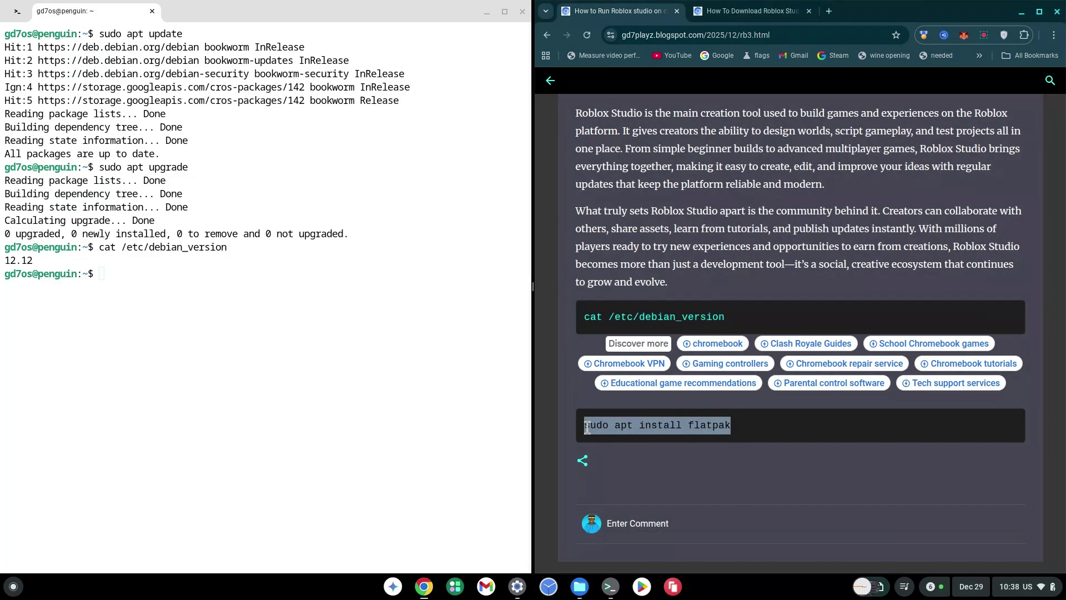
right_click(158, 297)
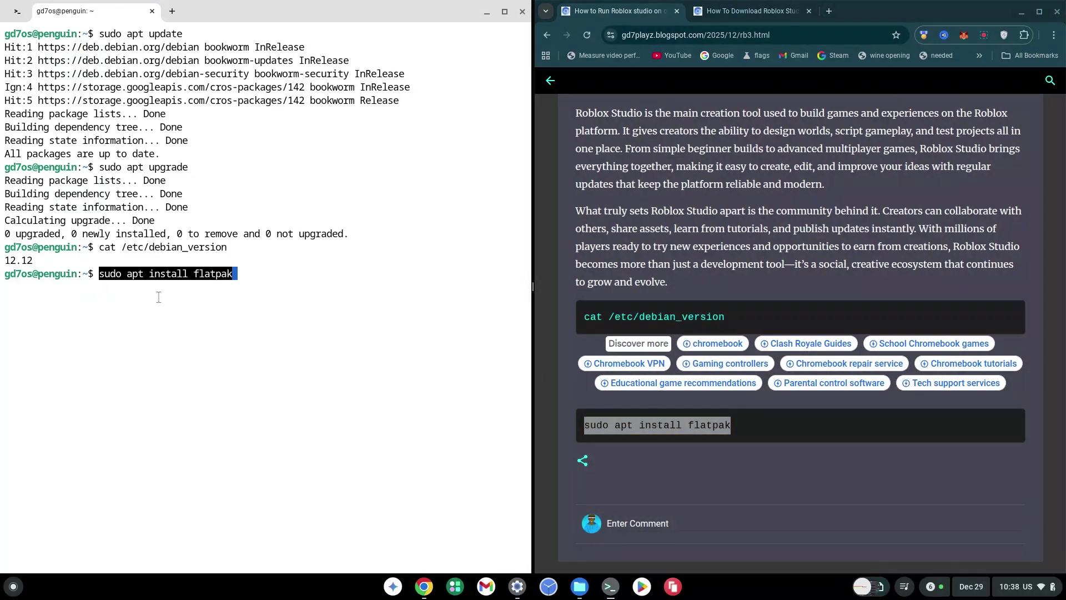
key(Return)
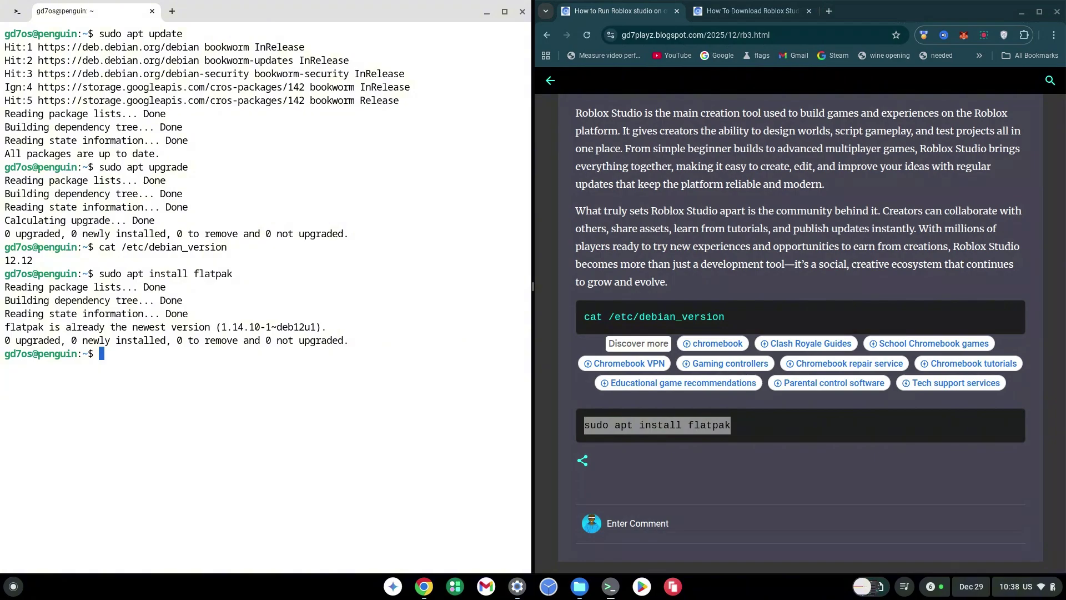
- Open the Link 4 post and run its sudo flatpak --user remote-add flathub command
click(853, 185)
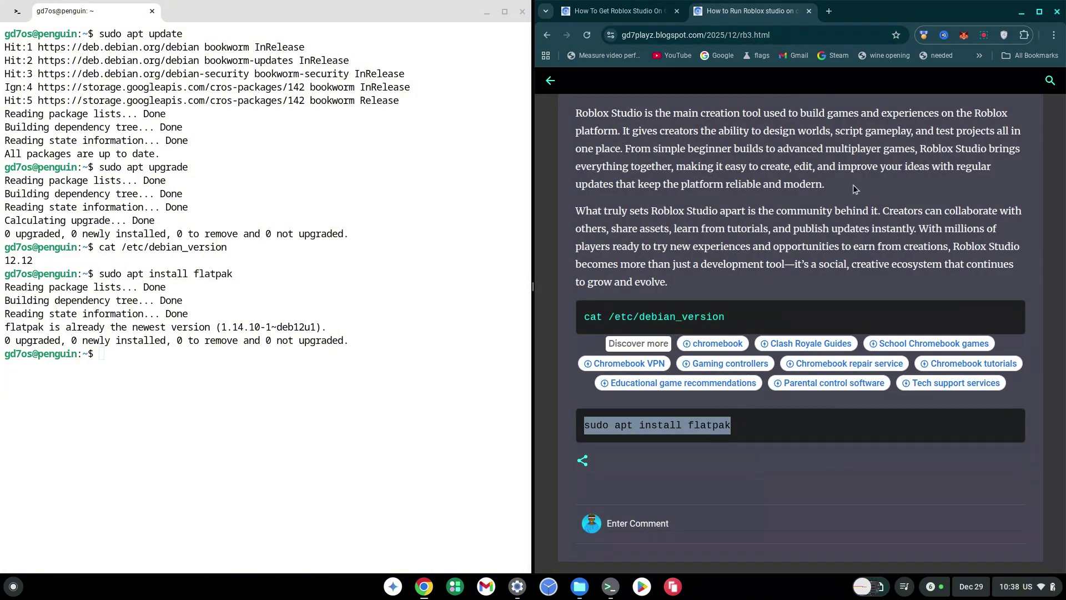
click(613, 12)
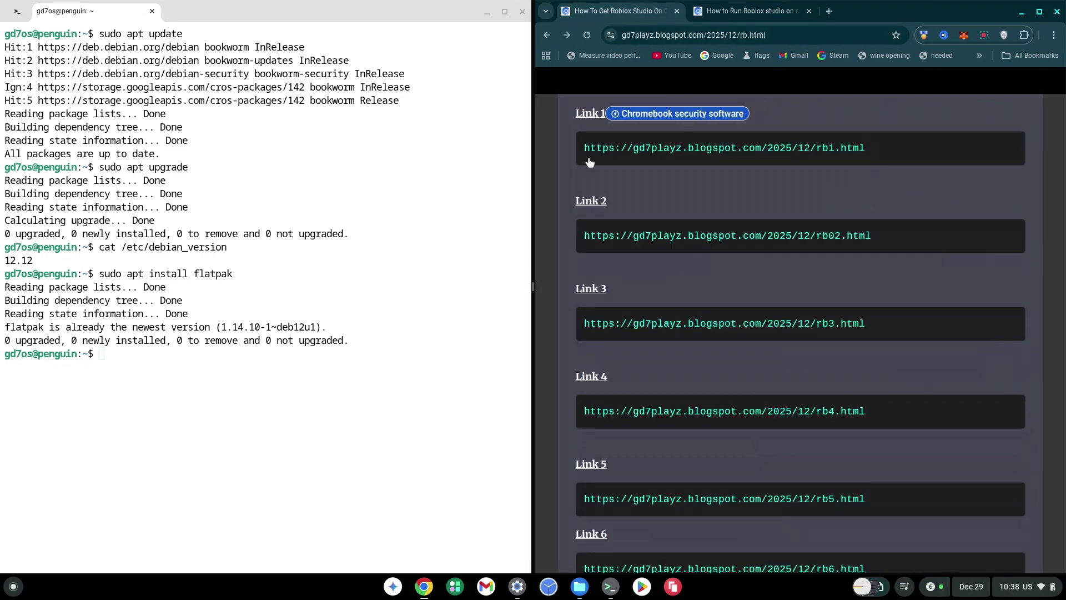
click(648, 414)
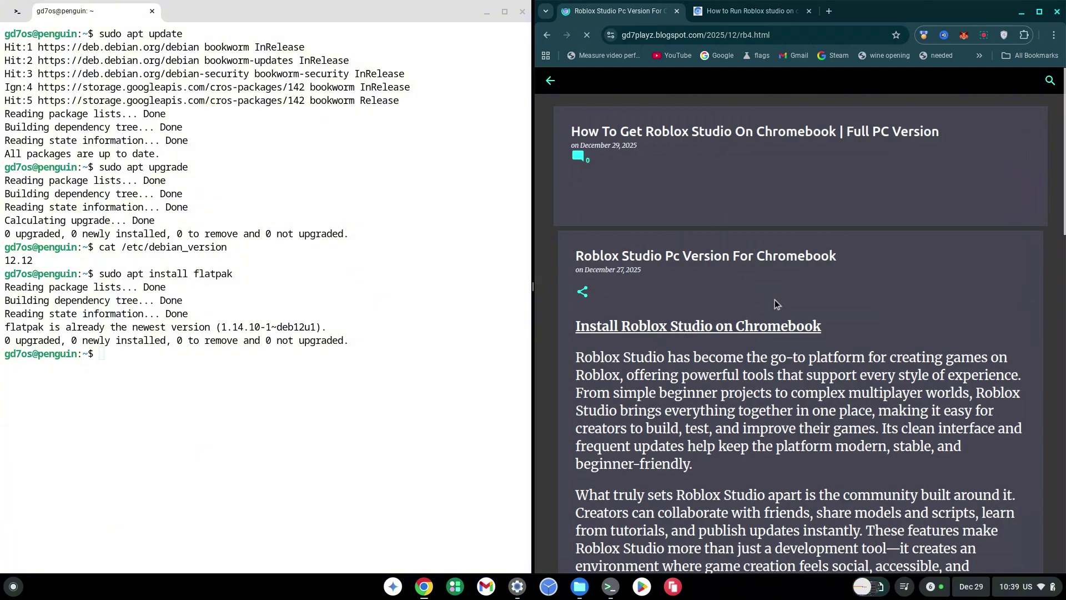
scroll(731, 279, down, 8)
scroll(732, 279, down, 2)
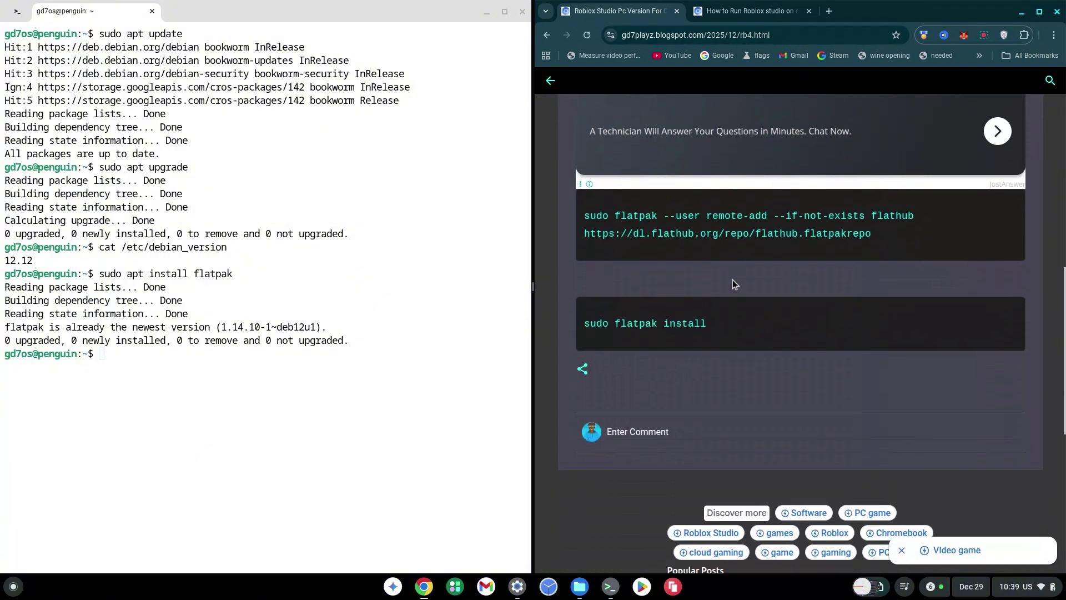
scroll(732, 279, up, 3)
mouse_move(576, 177)
mouse_down()
mouse_move(858, 185)
mouse_move(565, 174)
mouse_up()
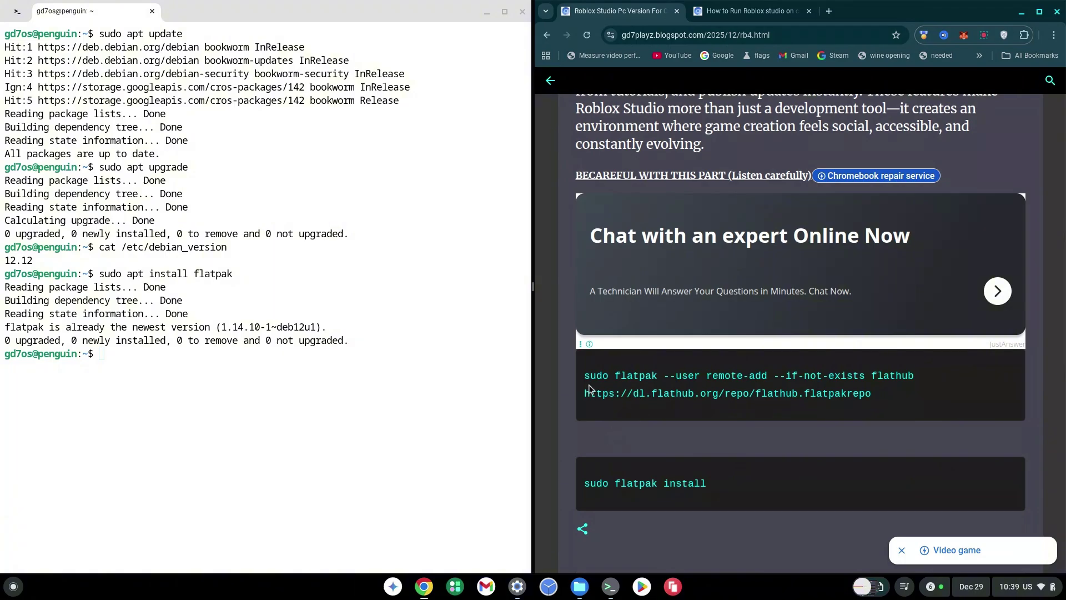
mouse_move(591, 376)
mouse_down()
mouse_move(717, 376)
mouse_move(883, 405)
mouse_move(572, 374)
mouse_up()
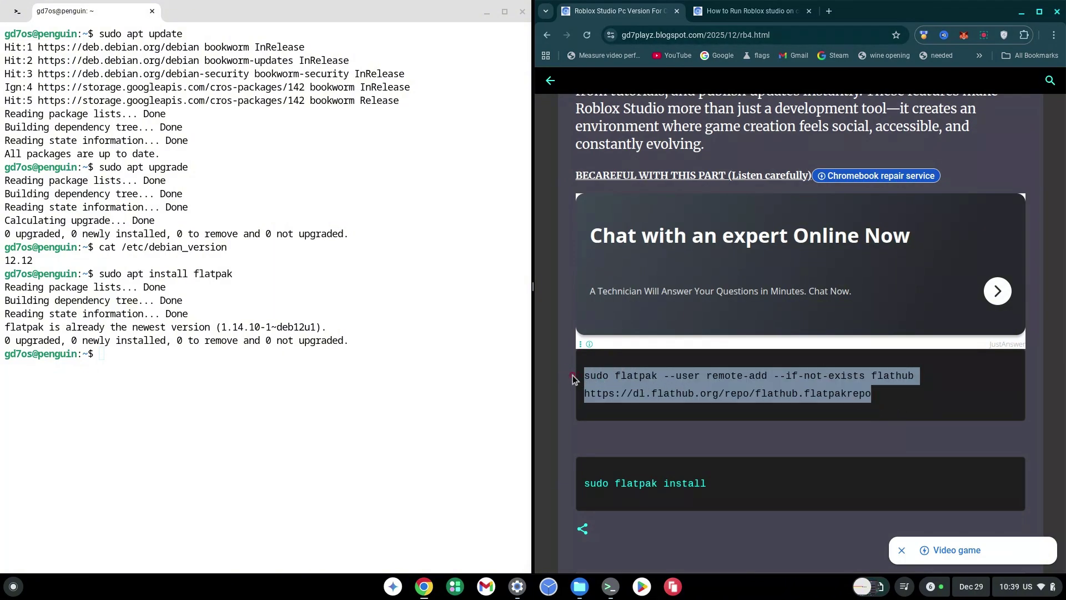
key(ctrl+c)
right_click(312, 368)
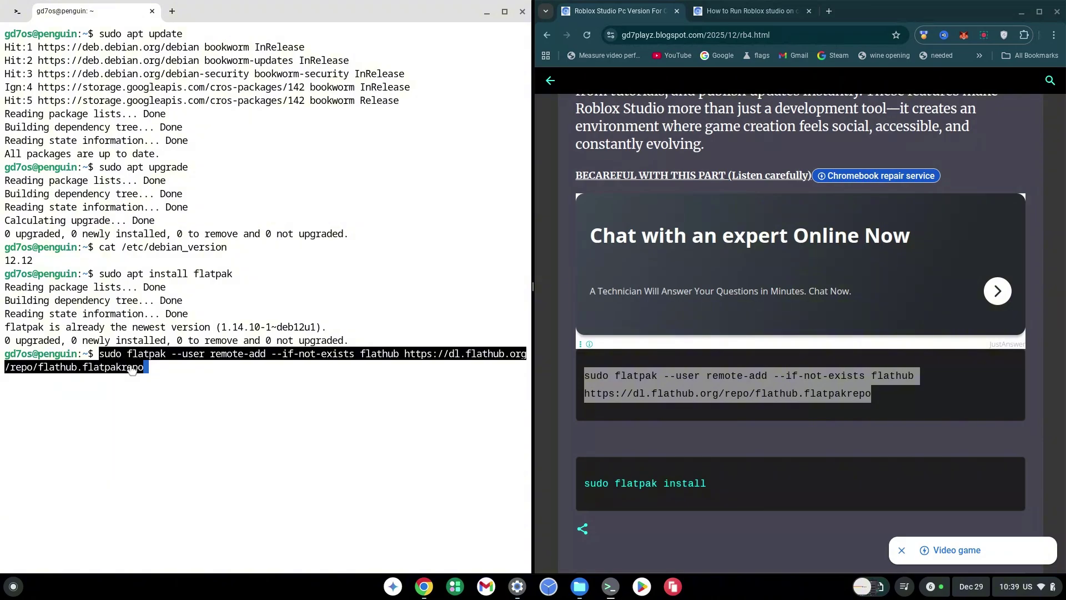
key(Return)
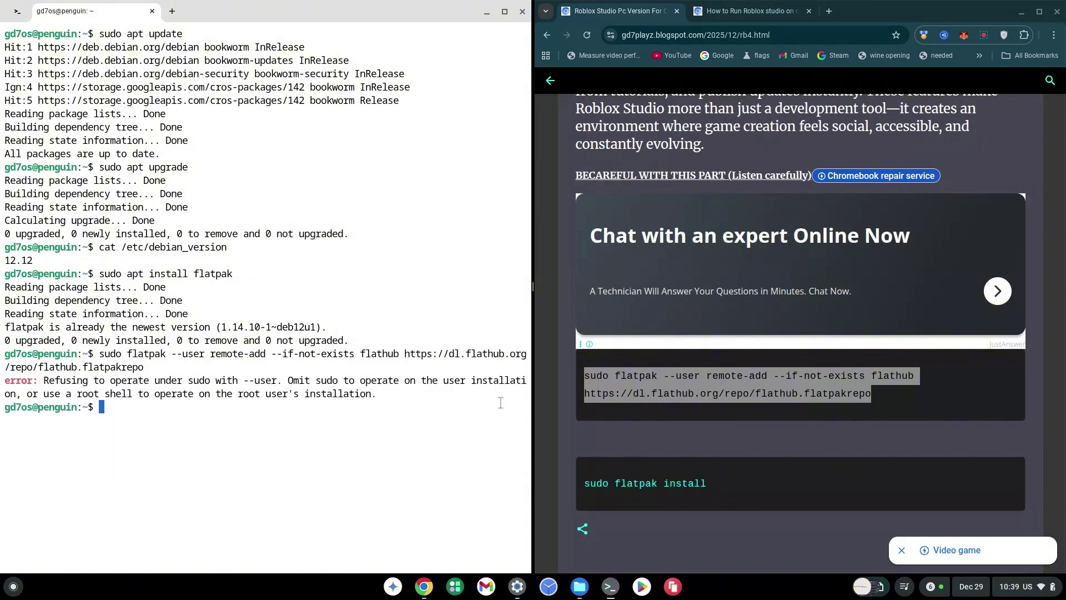
- Rerun the flathub remote-add command without sudo
click(739, 377)
click(739, 377)
drag(615, 375, 879, 405)
key(ctrl+c)
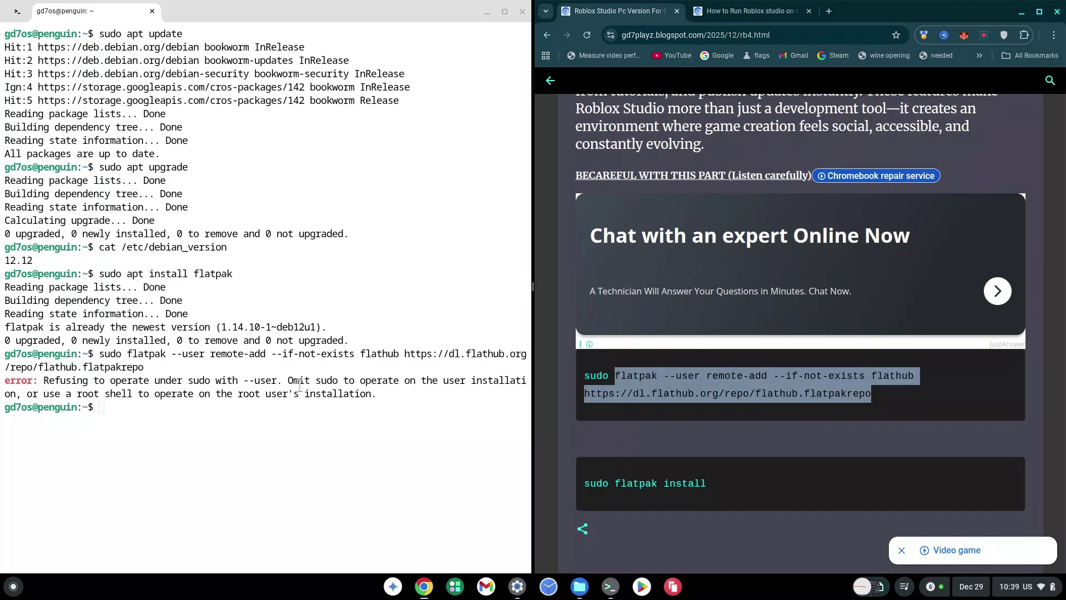
right_click(234, 415)
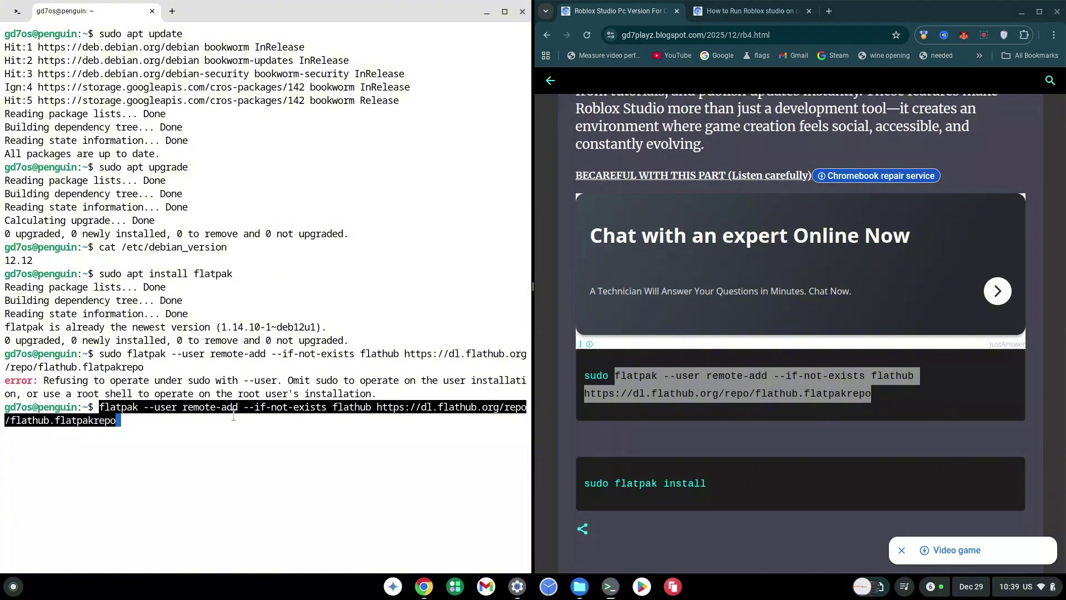
key(Return)
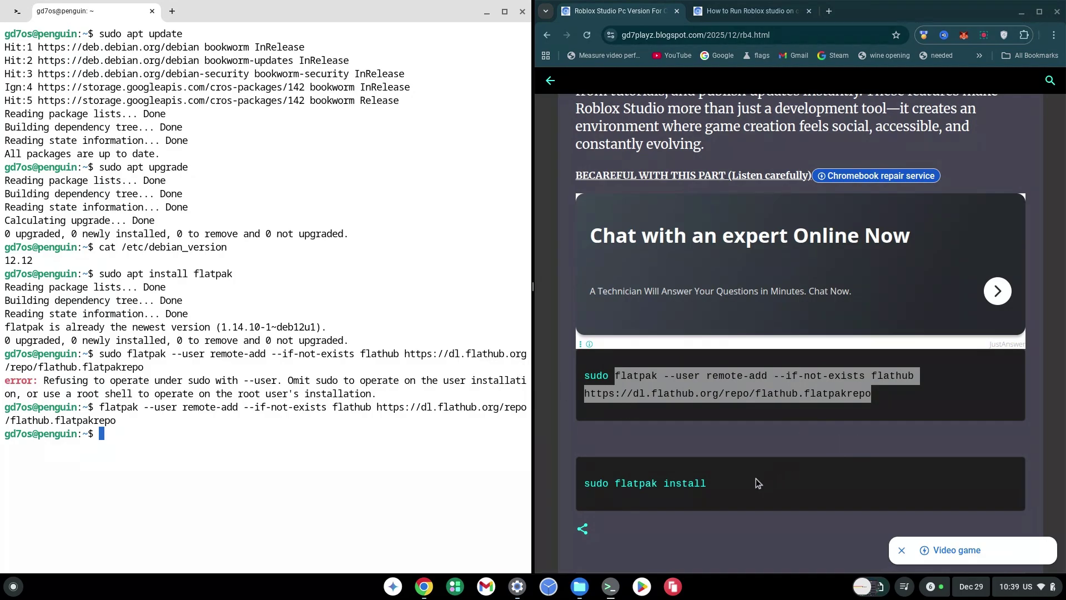
- Run sudo flatpak install rob.flatpakref, answer y to both prompts, then open the Link 5 post
drag(719, 484, 576, 489)
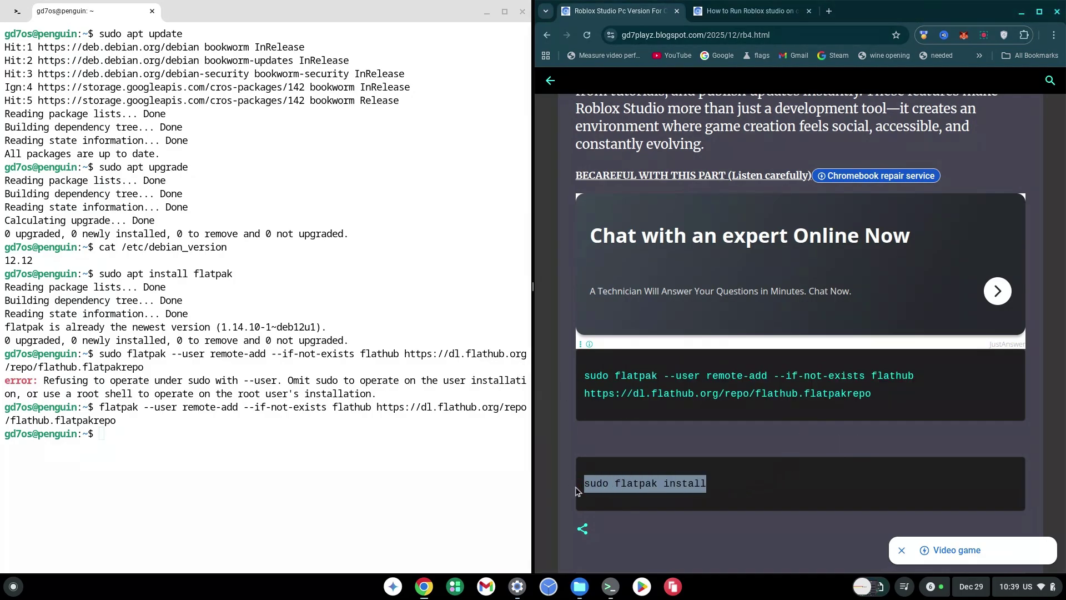
right_click(228, 437)
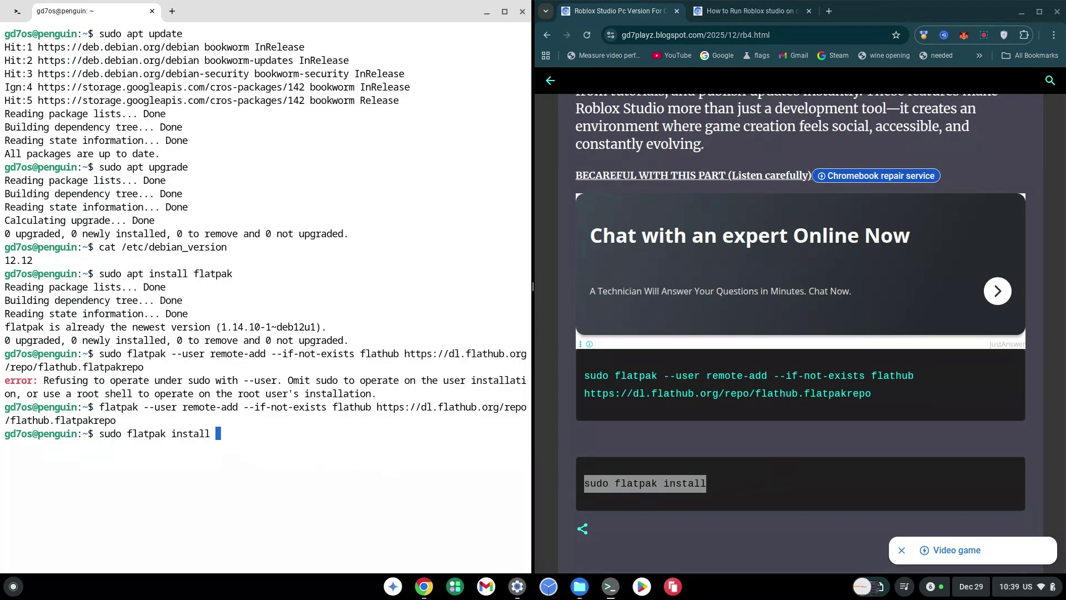
text(rob.flatpakref)
key(Return)
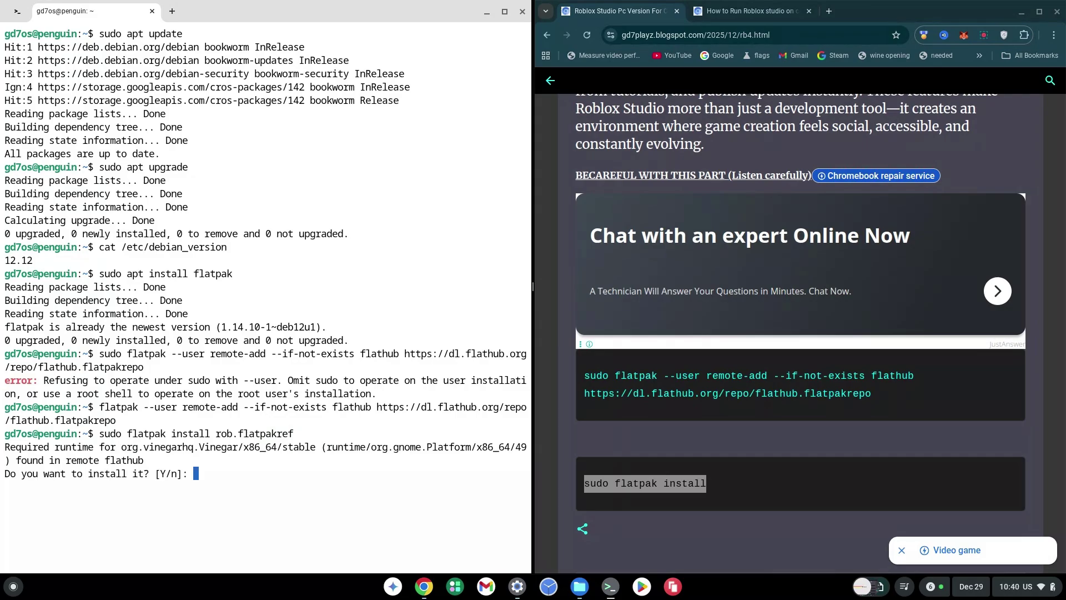
text(y)
key(Return)
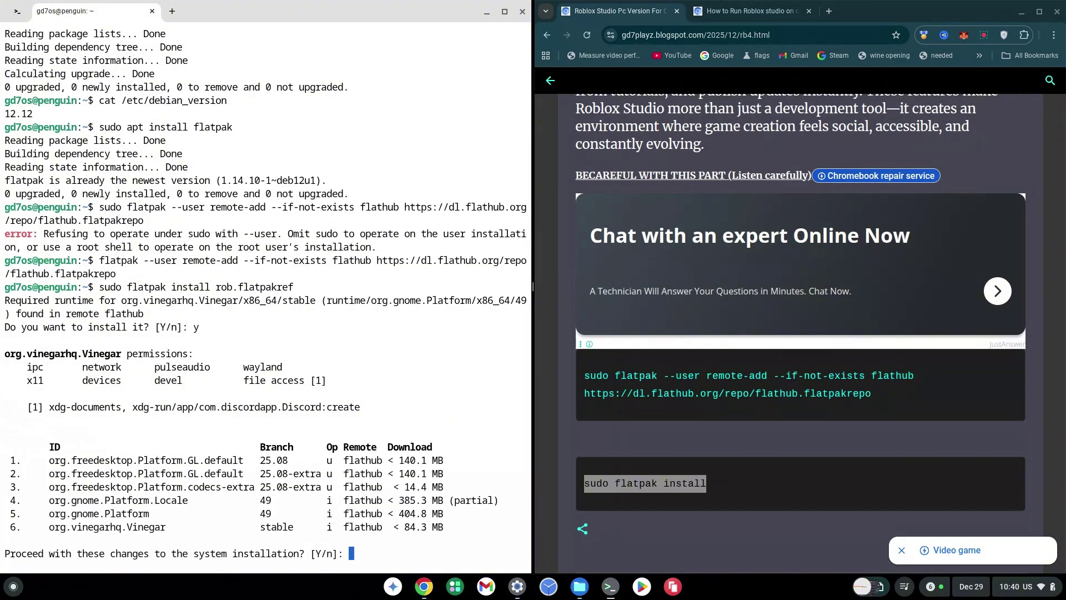
text(y)
key(Return)
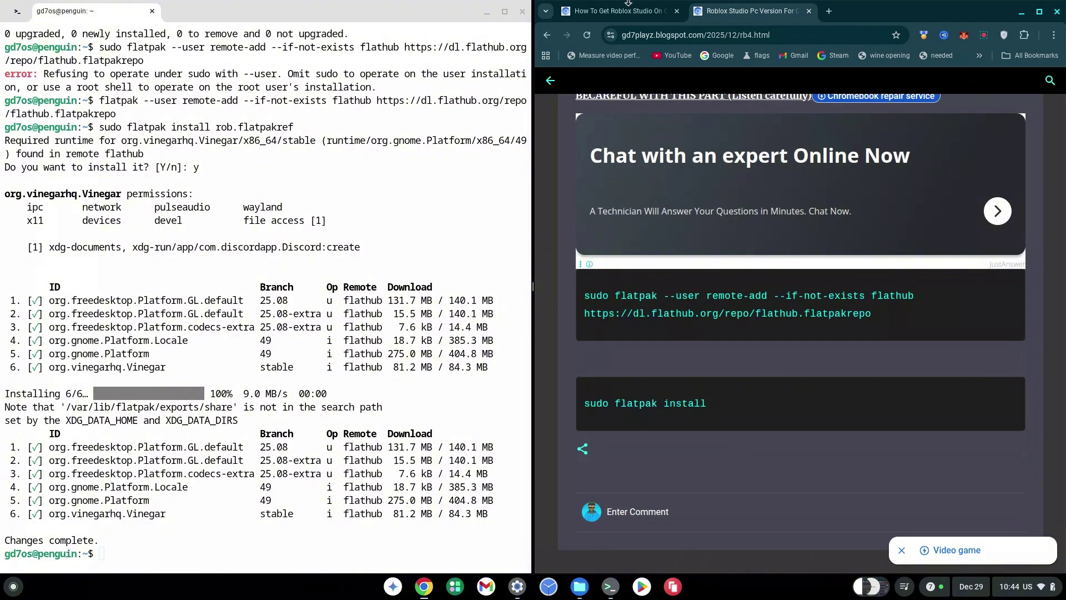
click(612, 11)
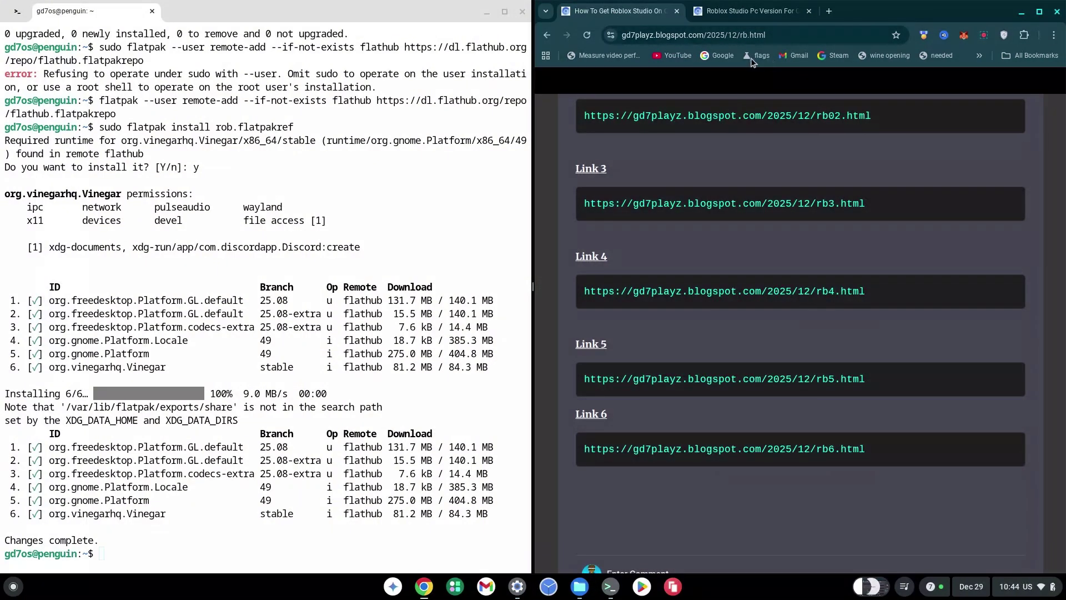
click(720, 383)
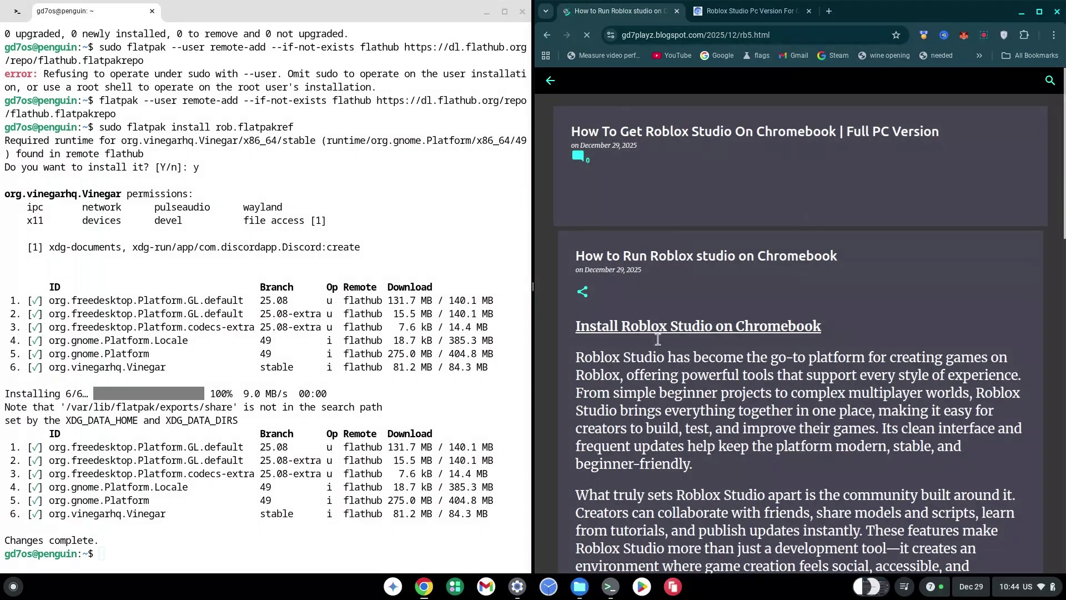
- Scroll the Link 5 post to its Vinegar configuration command, briefly searching the launcher for roblox
scroll(831, 315, down, 5)
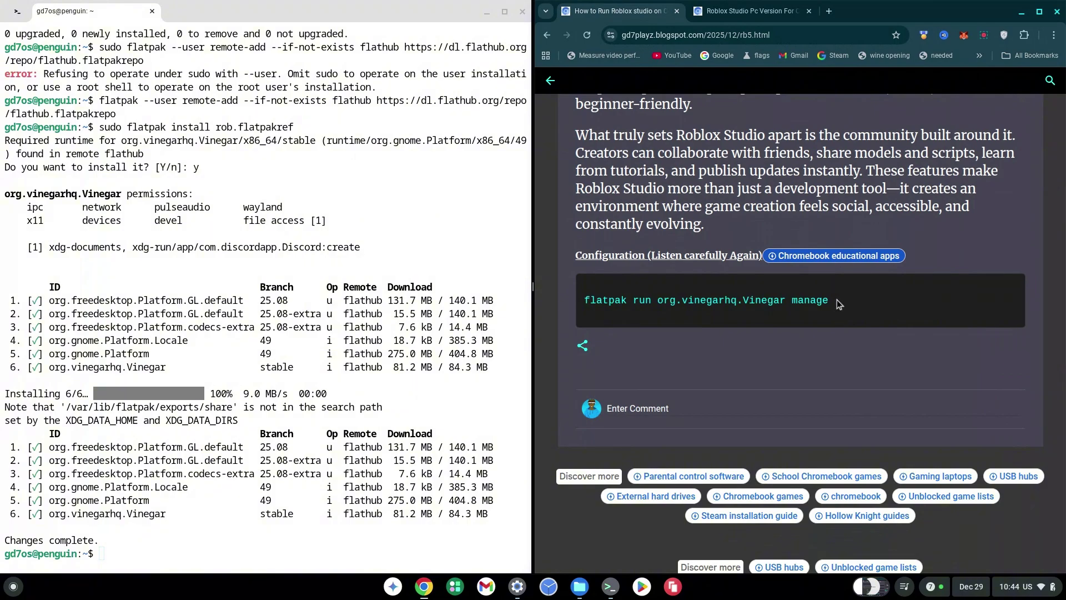
click(12, 588)
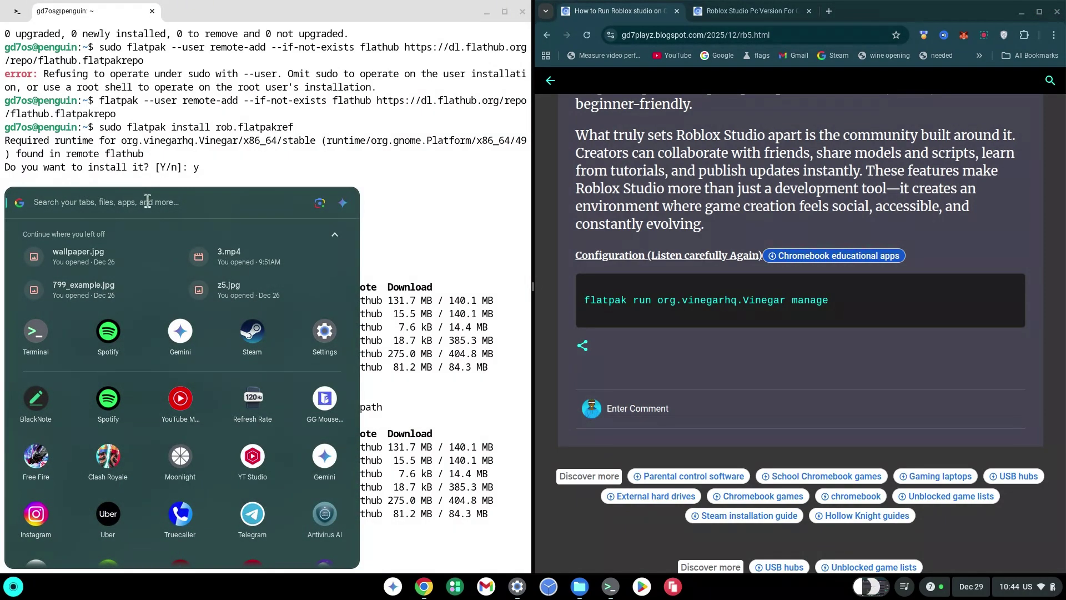
text(roblox)
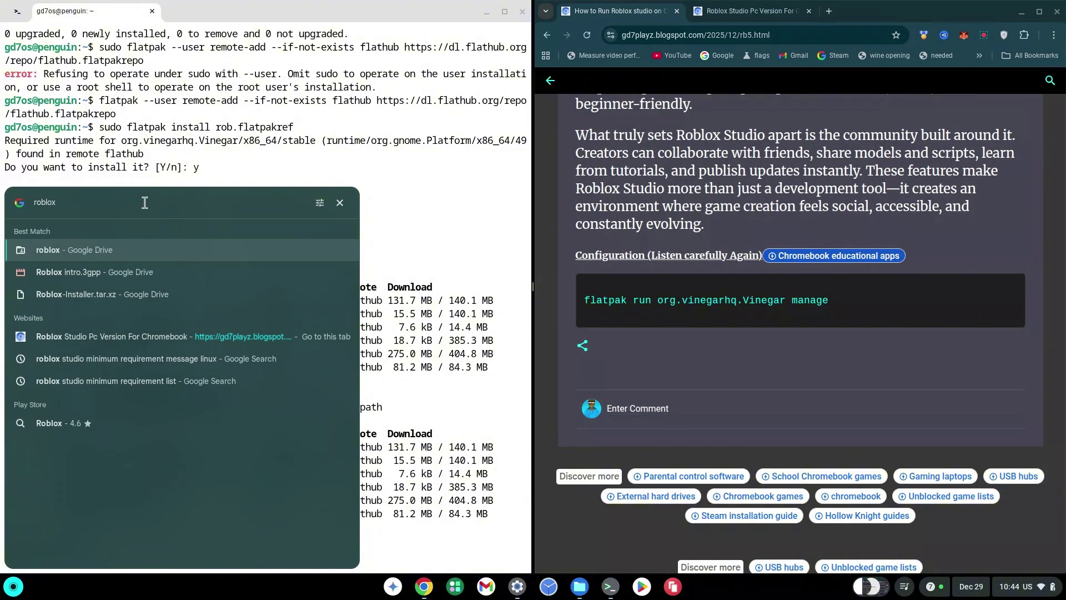
key(Escape)
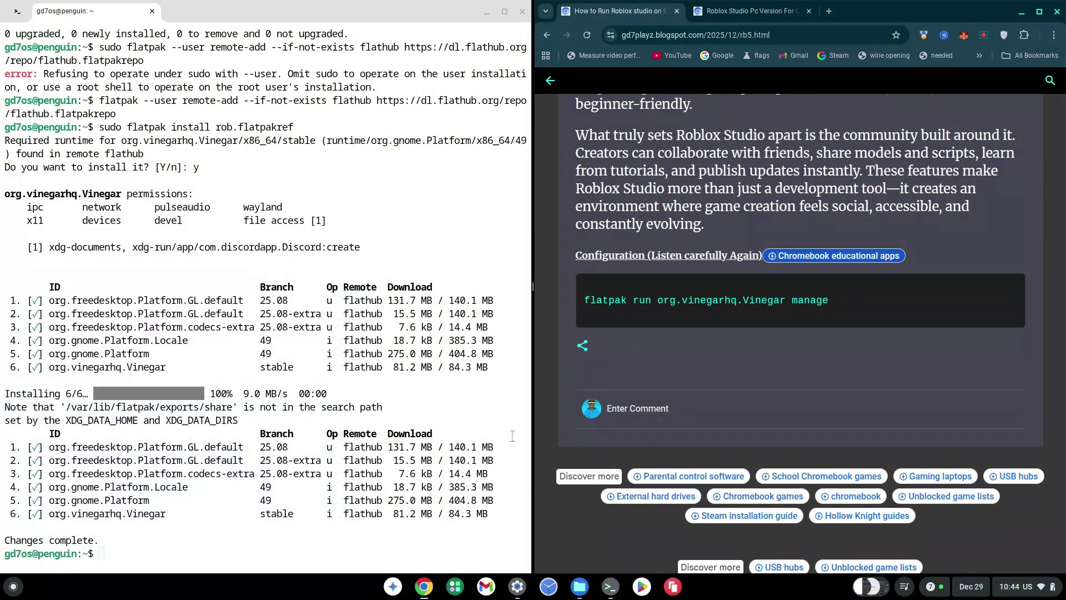
- Copy 'flatpak run org.vinegarhq.Vinegar manage' from the post and run it in Terminal
drag(847, 304, 582, 302)
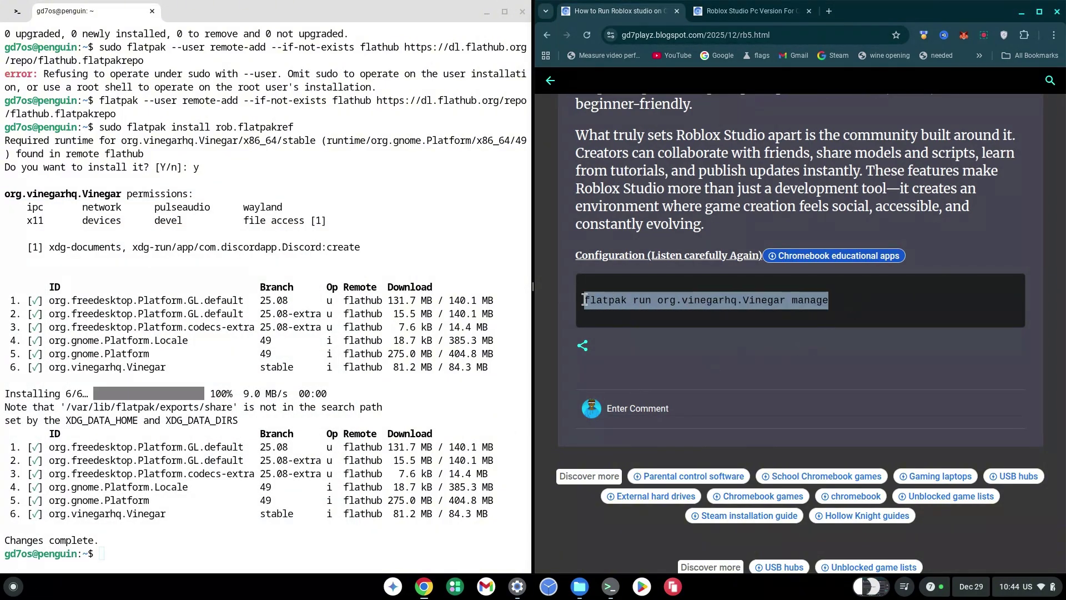
right_click(207, 523)
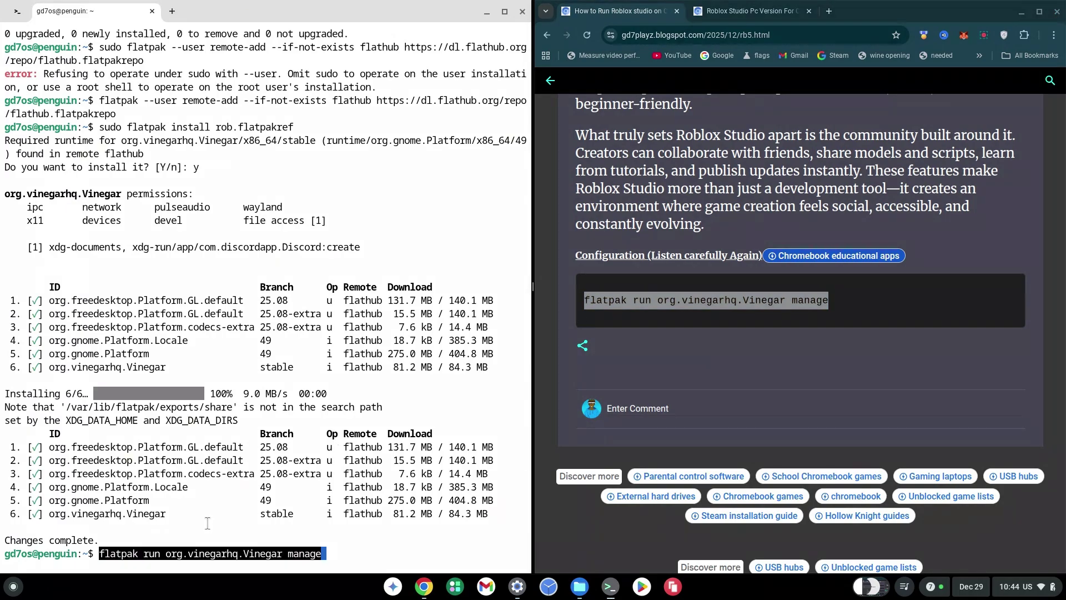
key(Return)
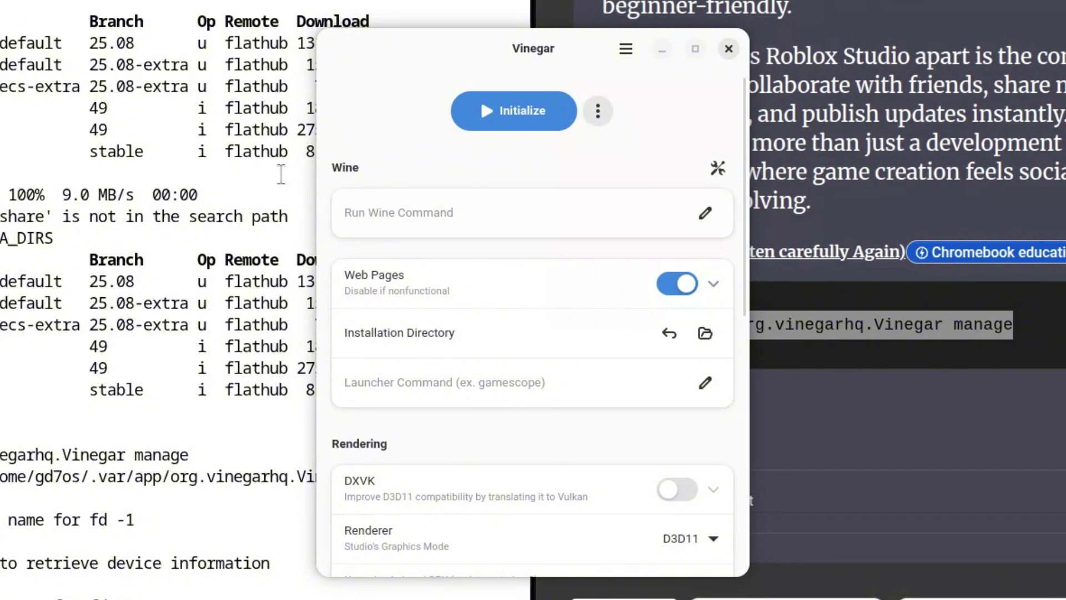
- Set the Windows Version to Windows 11 in Wine configuration, apply it, and confirm
click(719, 169)
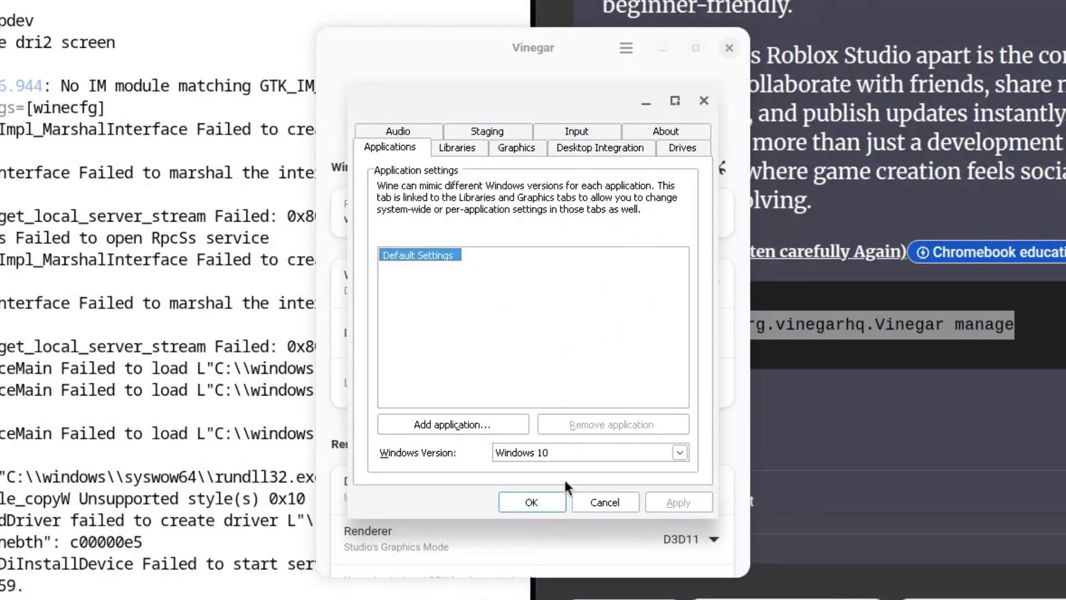
click(678, 451)
click(531, 467)
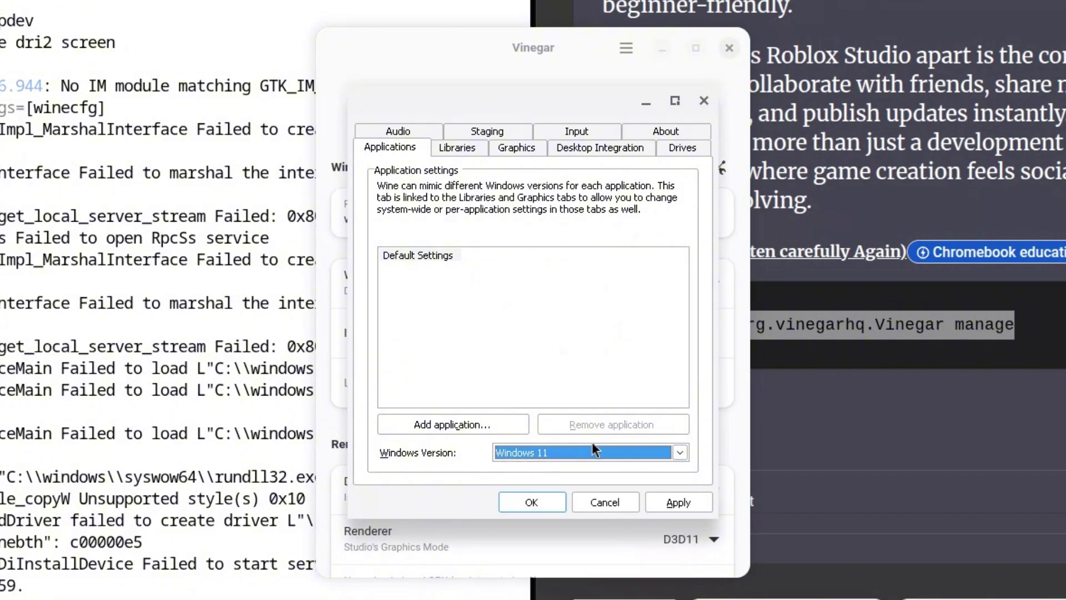
click(671, 503)
click(535, 503)
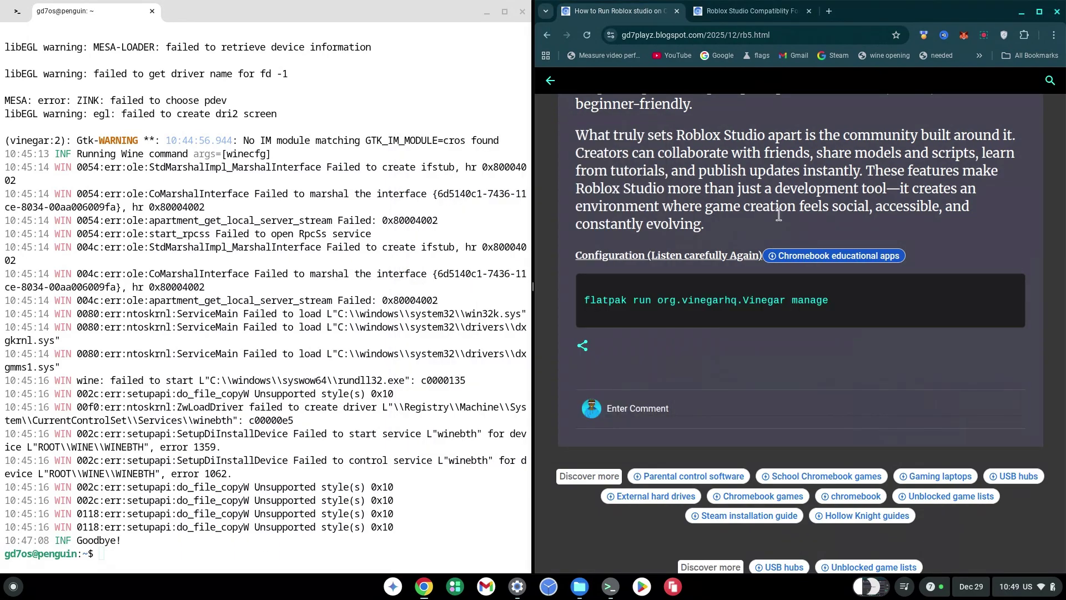
click(516, 586)
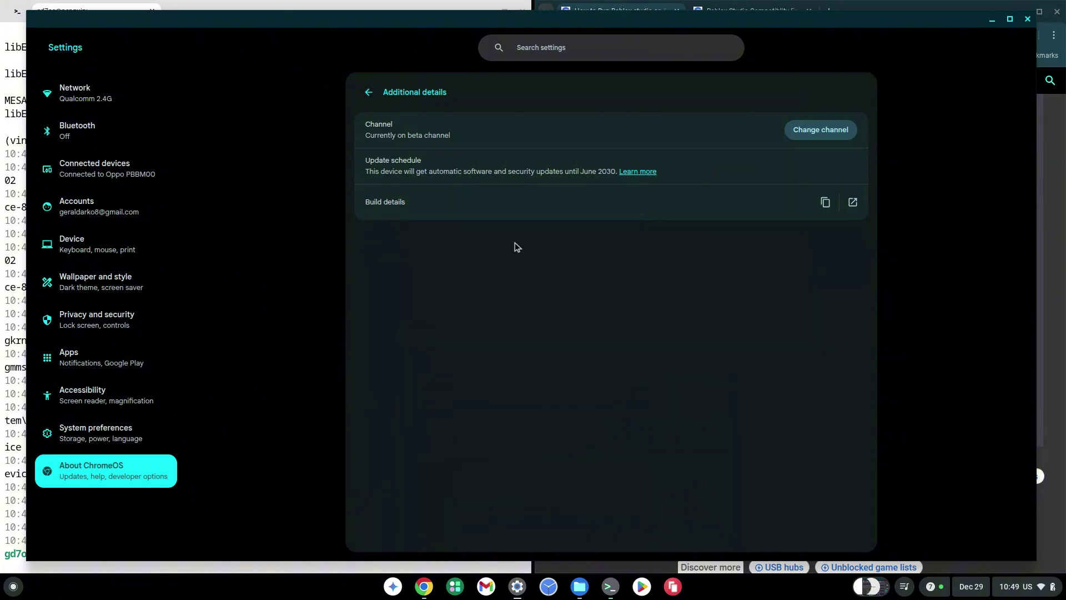
click(126, 474)
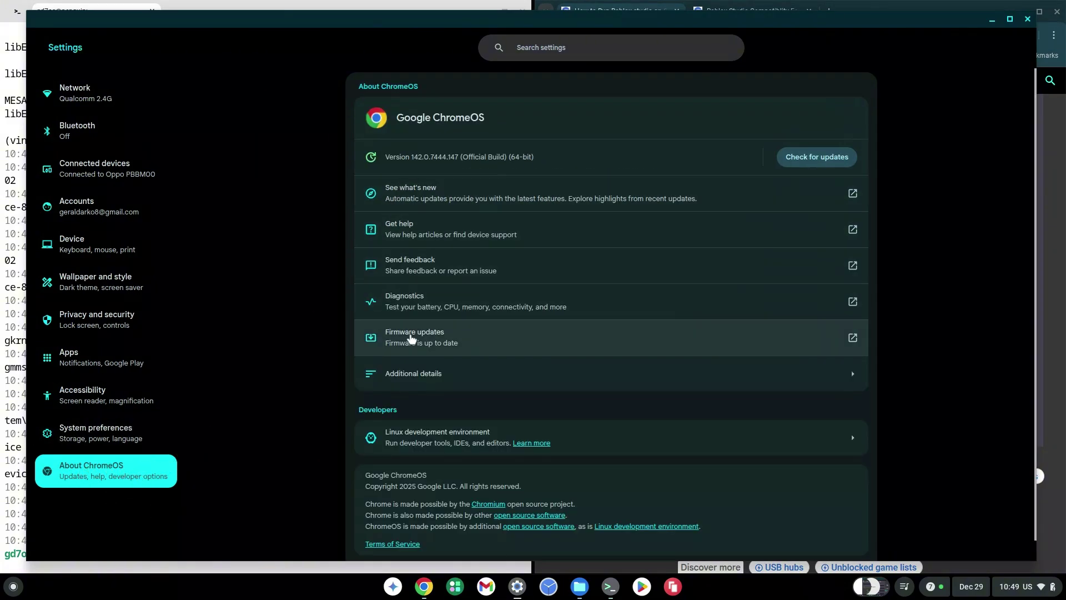
click(459, 309)
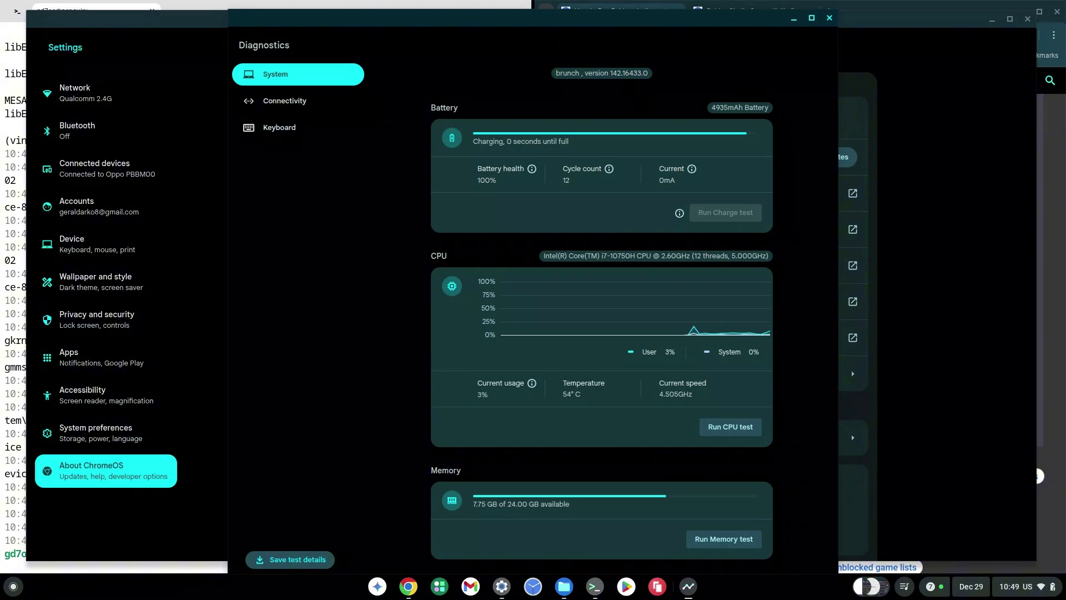
click(314, 8)
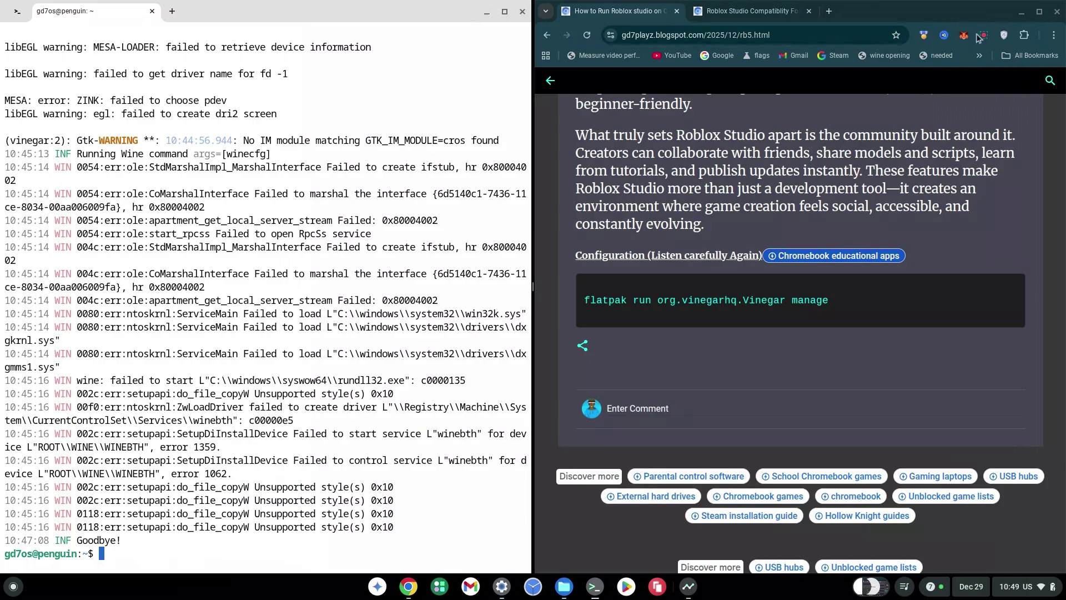
- Copy free -h from the compatibility guide, run it in Terminal, then return to the Vinegar guide tab
click(747, 11)
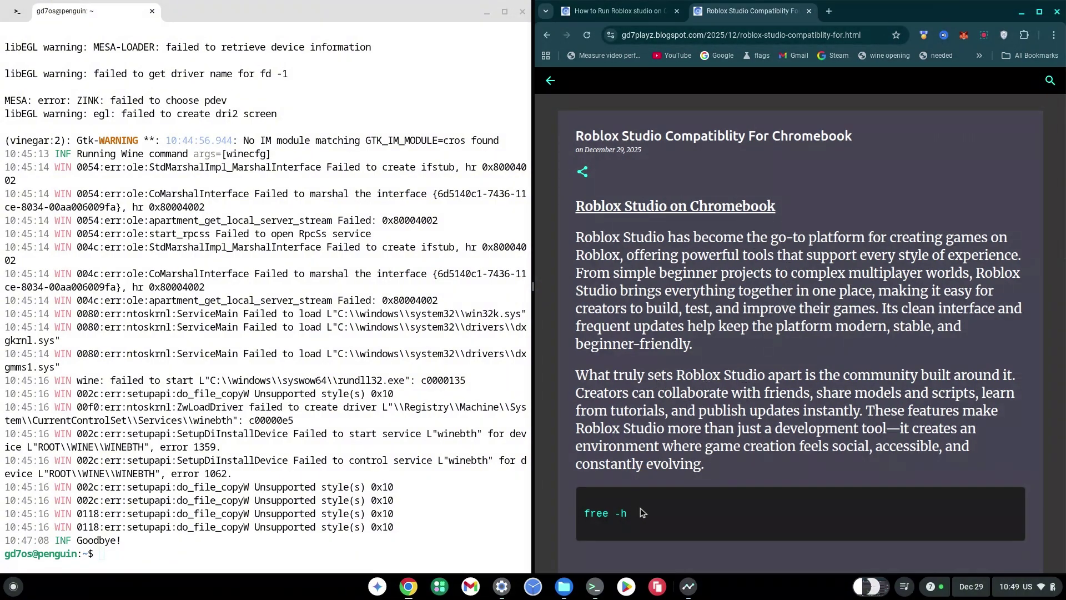
drag(639, 512, 593, 512)
key(ctrl+c)
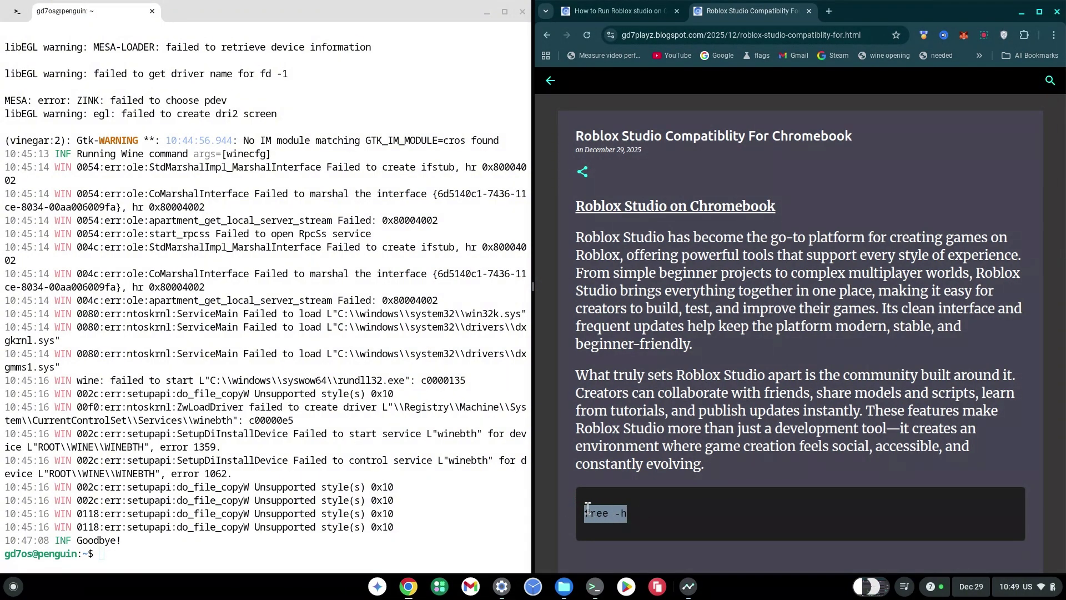
click(318, 551)
key(ctrl+shift+v)
key(Return)
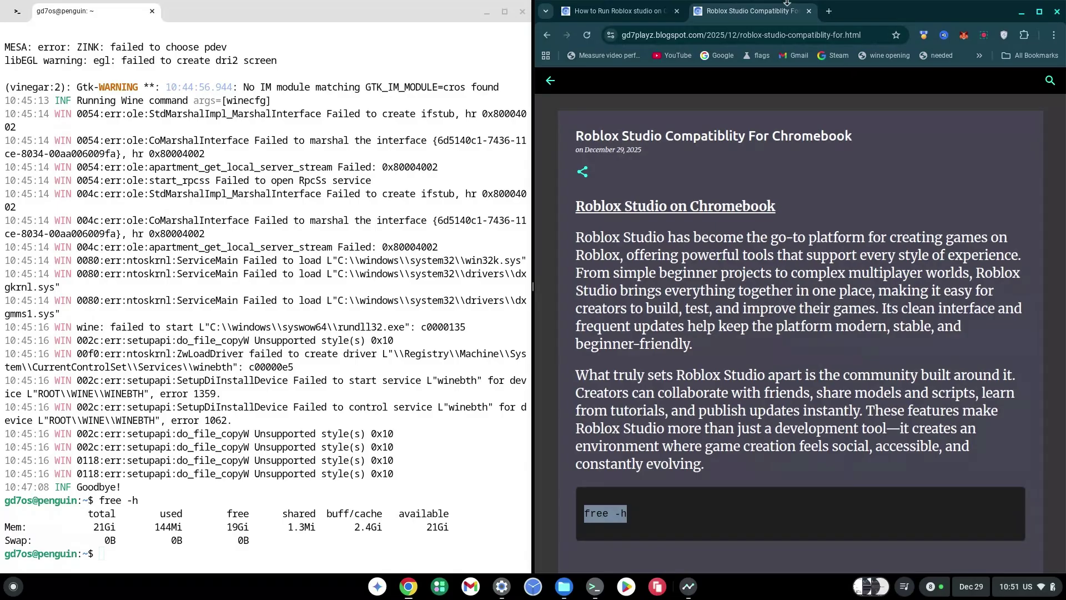
click(785, 118)
click(648, 17)
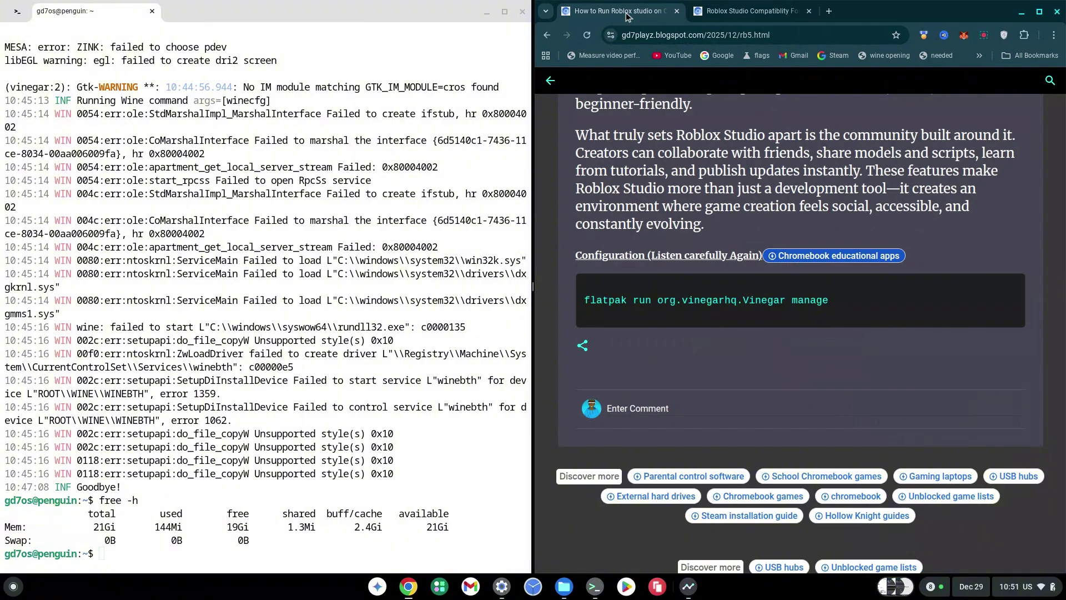
- Rerun 'flatpak run org.vinegarhq.Vinegar manage' and start Roblox Studio with Run Studio
drag(846, 307, 583, 301)
key(ctrl+shift+v)
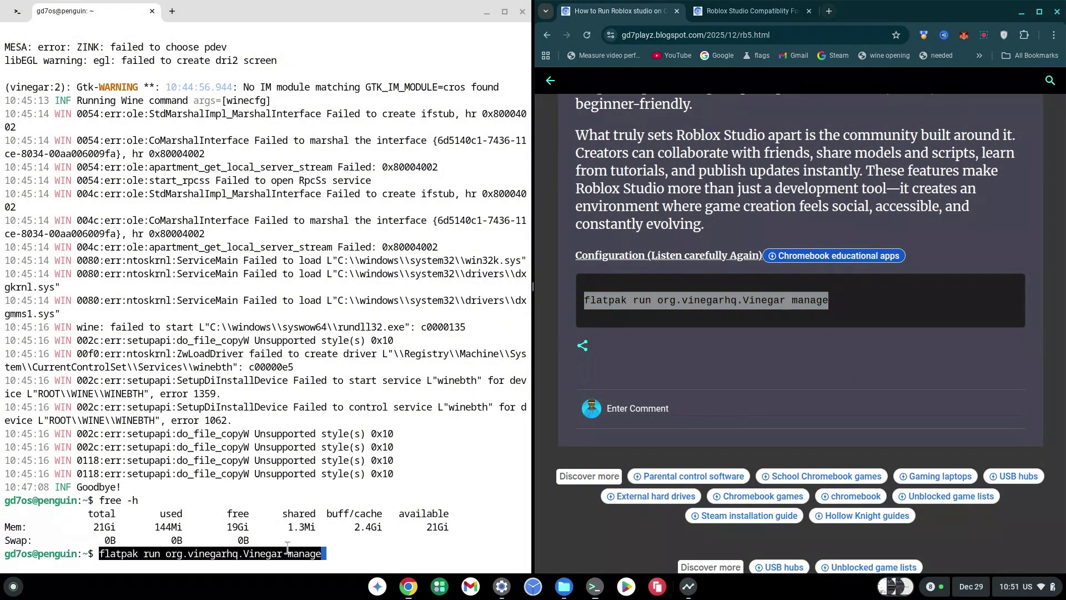
key(Return)
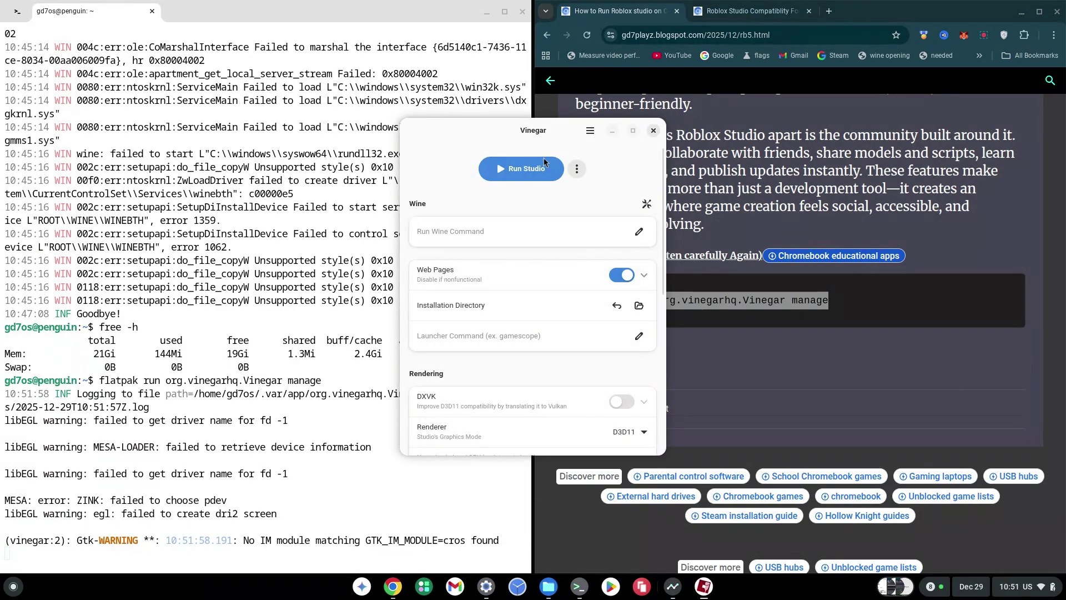
click(528, 170)
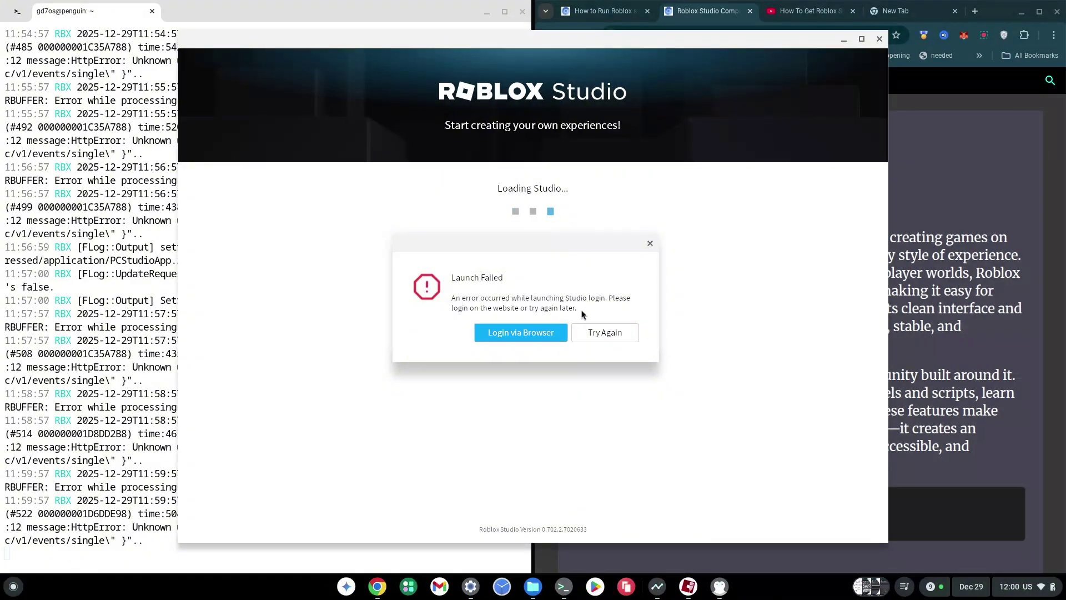
- Choose 'Login via Browser' in the Launch Failed dialog
click(522, 338)
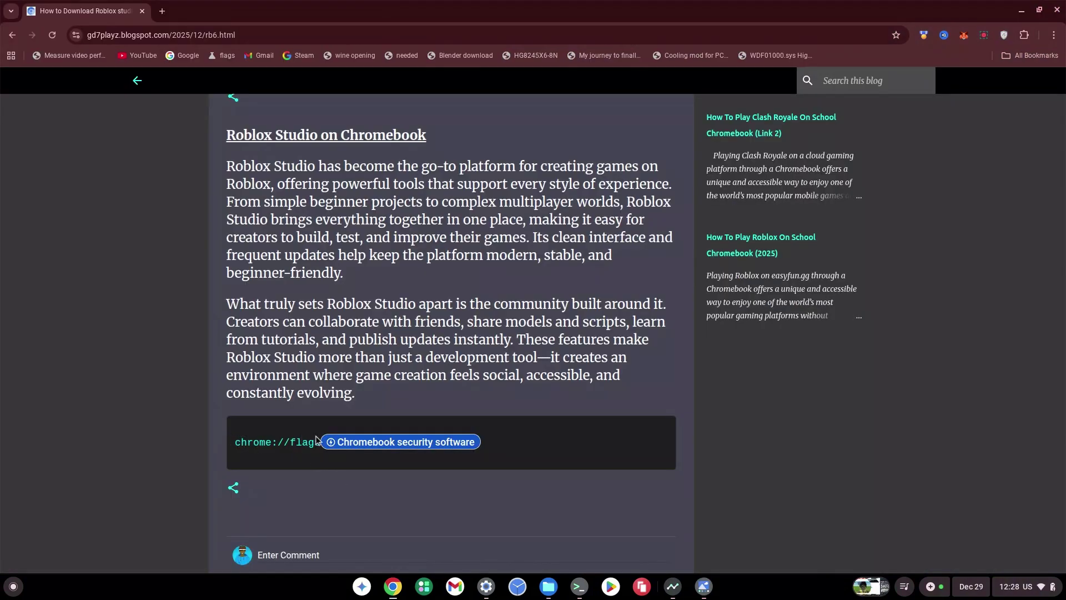
- Open chrome://flags in a new tab, filter the flags by 'crostini', and maximize the window
mouse_move(318, 441)
mouse_down()
mouse_move(174, 447)
mouse_move(320, 442)
mouse_up()
key(ctrl+c)
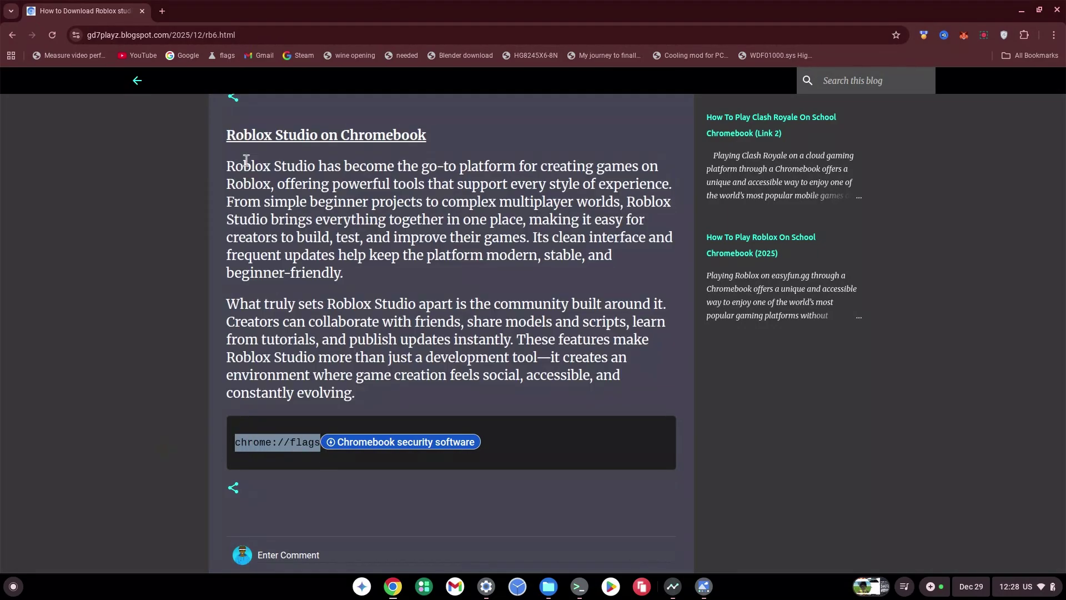
click(162, 11)
key(ctrl+v)
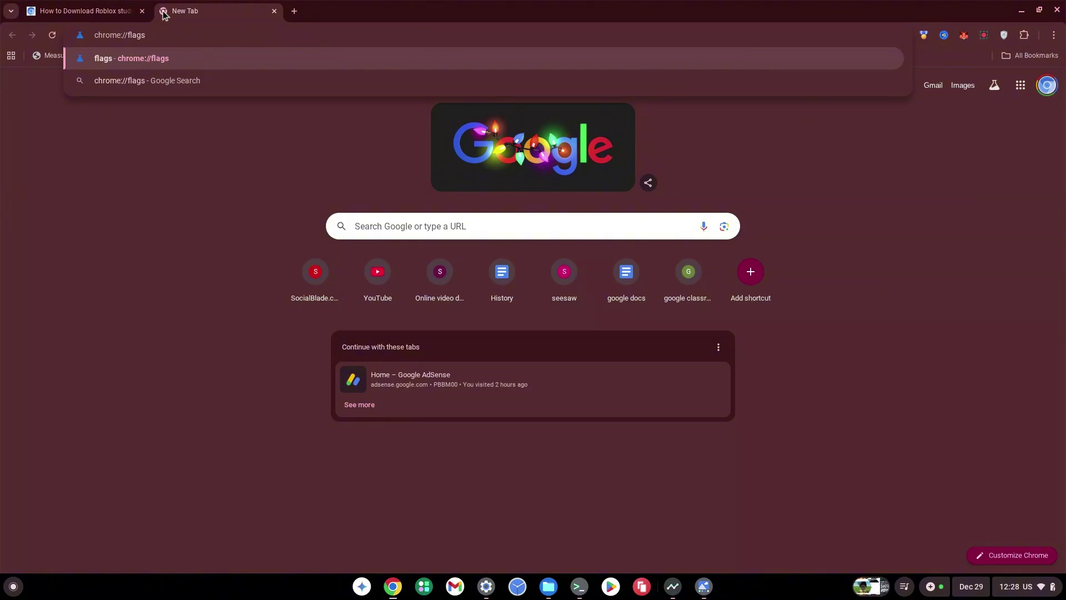
key(Return)
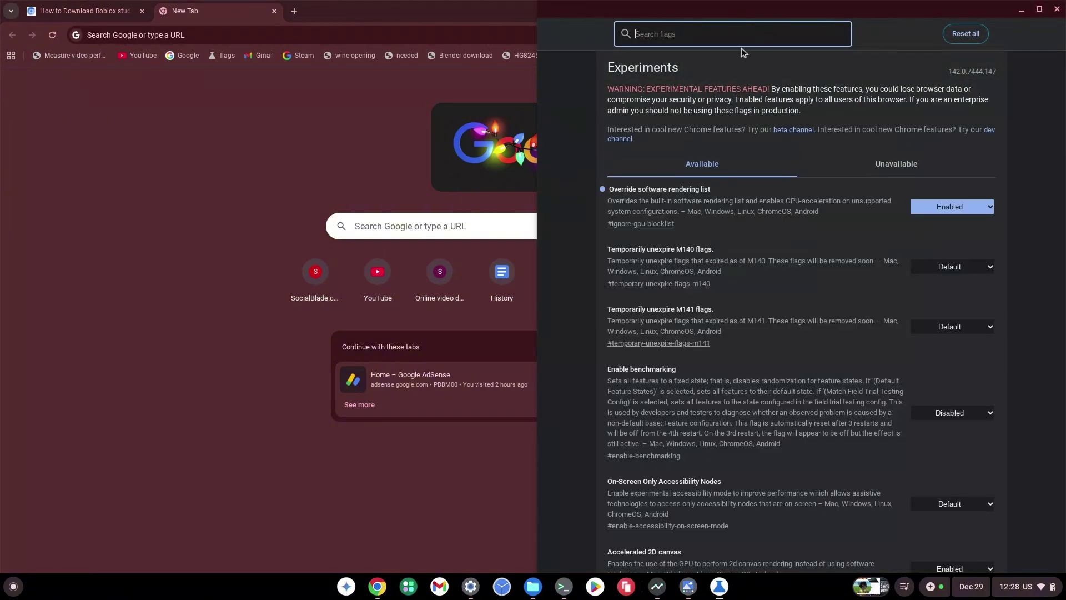
text(crps)
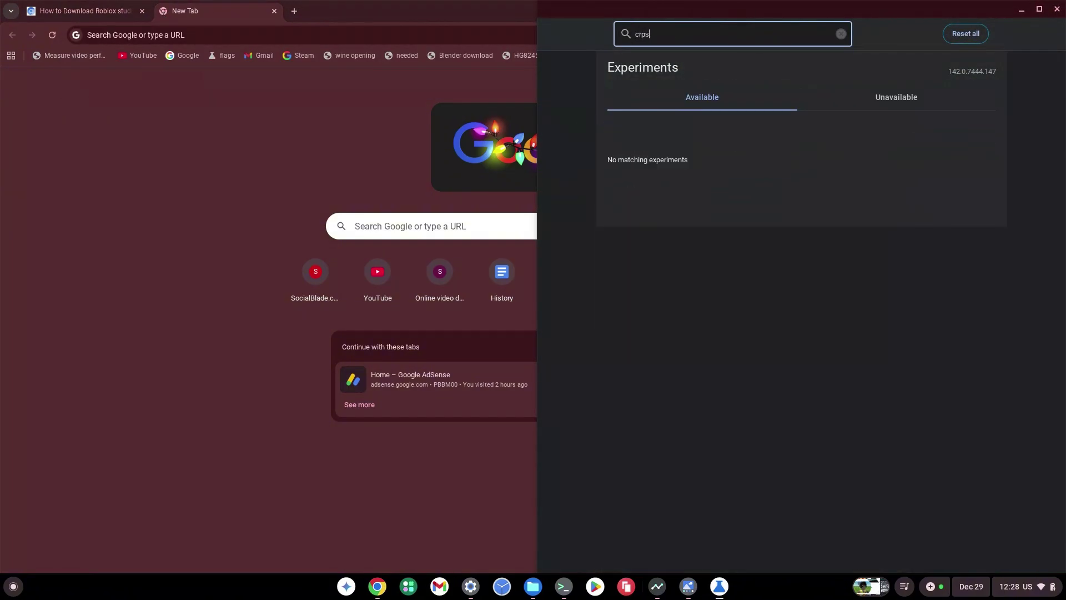
key(BackSpace)
key(BackSpace)
text(ostini)
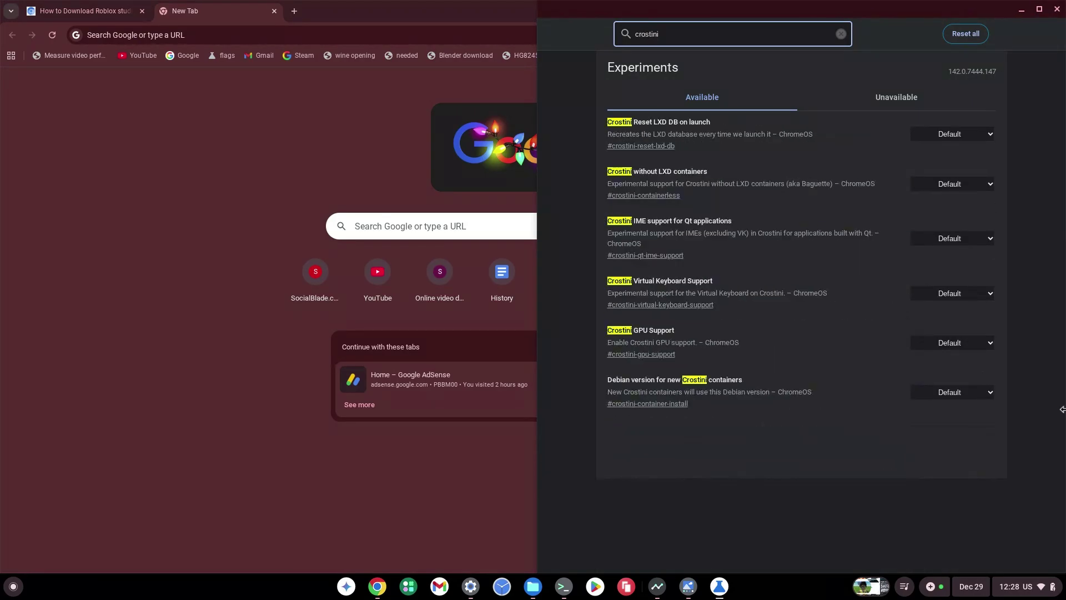
double_click(901, 17)
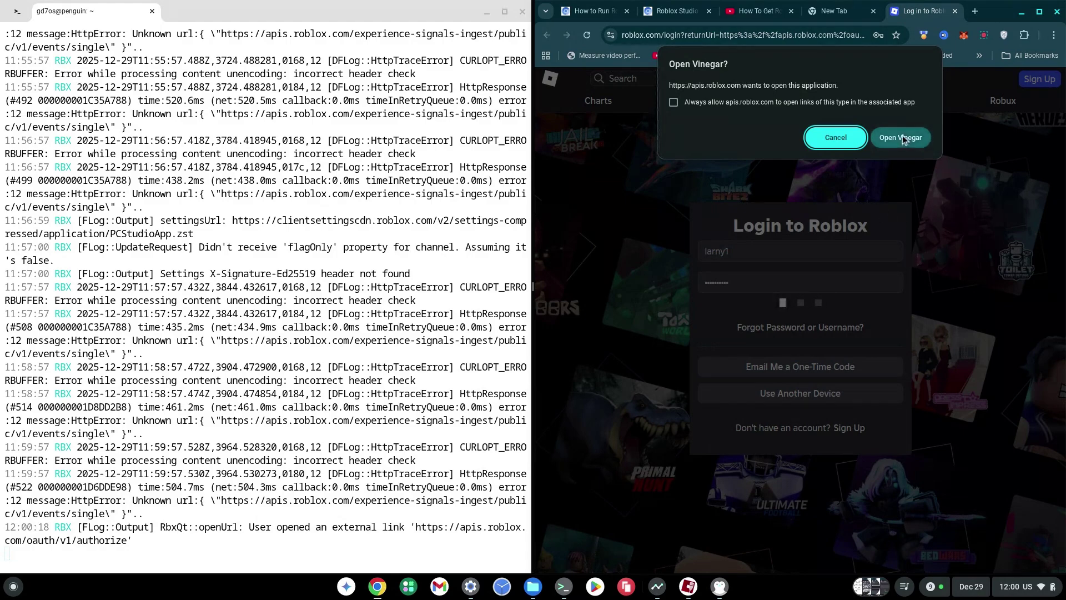
- Accept the 'Open Vinegar?' prompt so the Roblox login passes to Vinegar
click(901, 137)
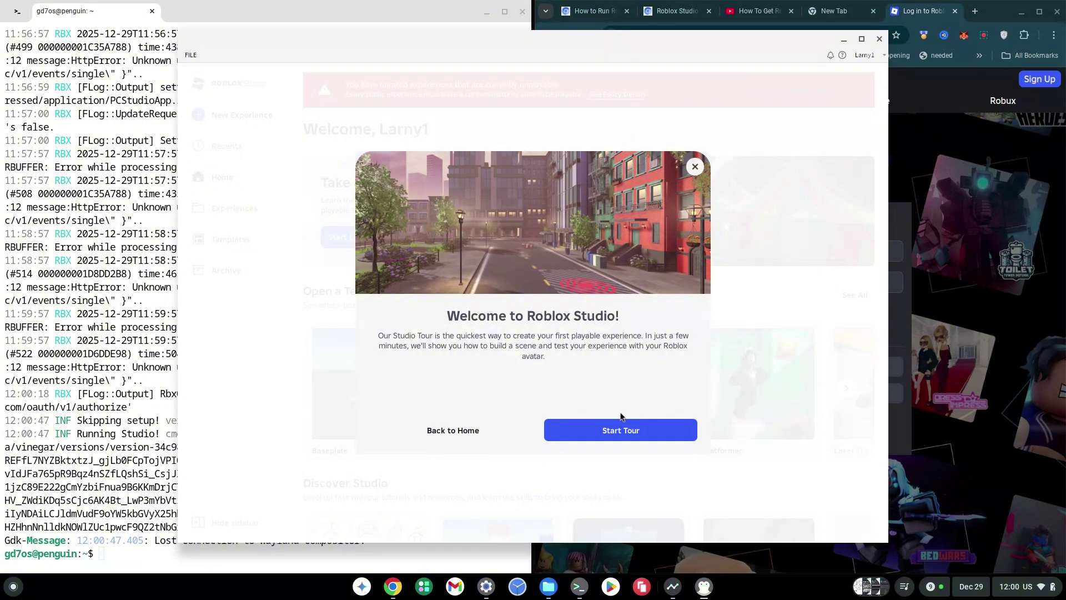
- Choose 'Back to Home' in the Welcome to Roblox Studio dialog
click(507, 435)
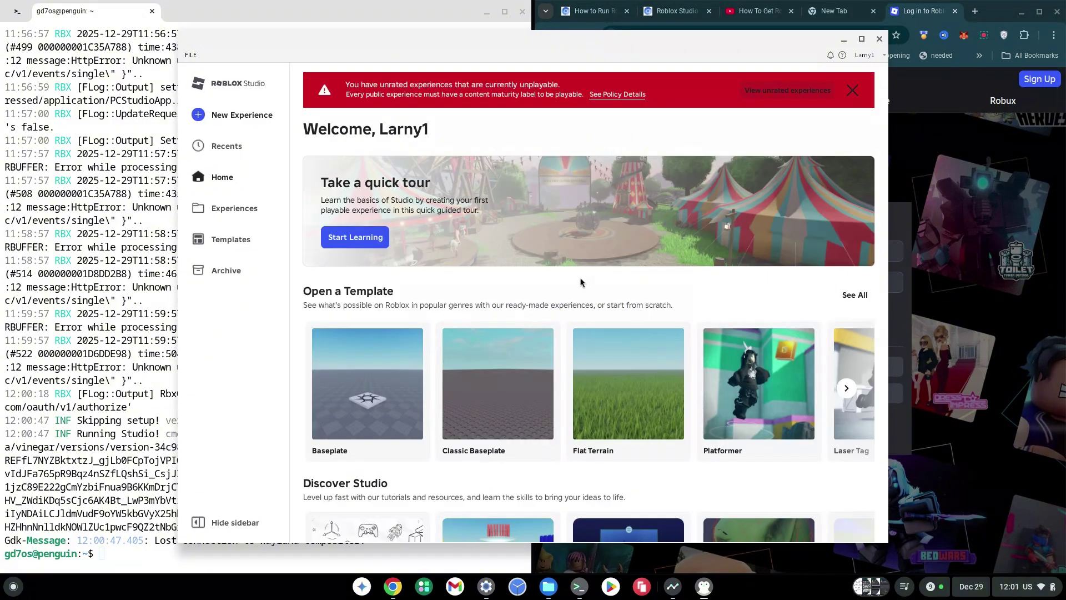